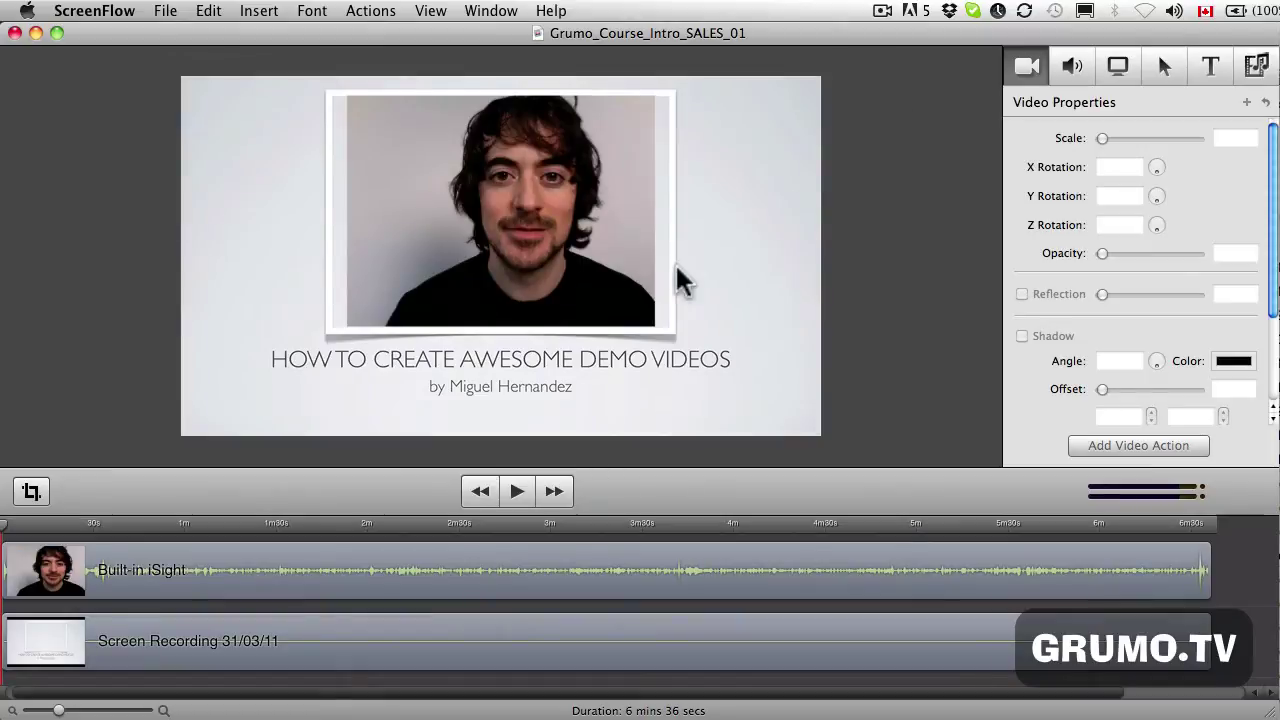
Scale the Built-in iSight webcam clip to 154% around the one-minute mark.
click(555, 225)
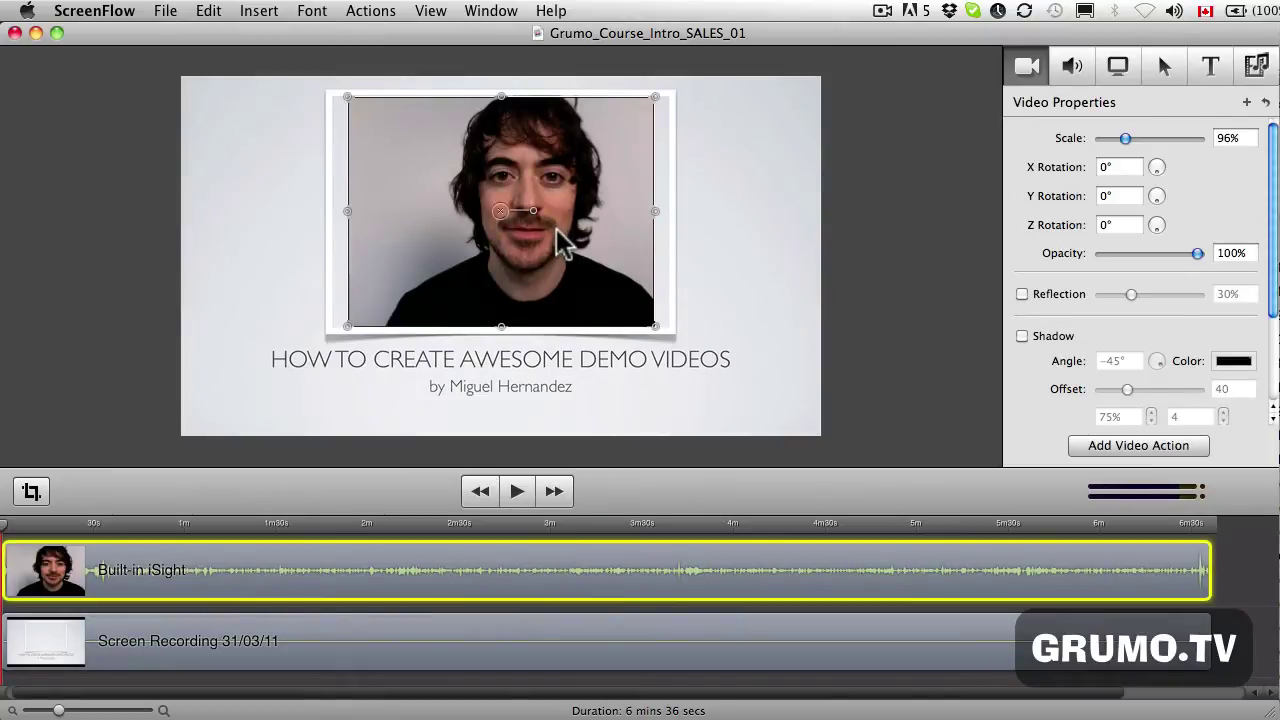
drag(561, 213, 550, 256)
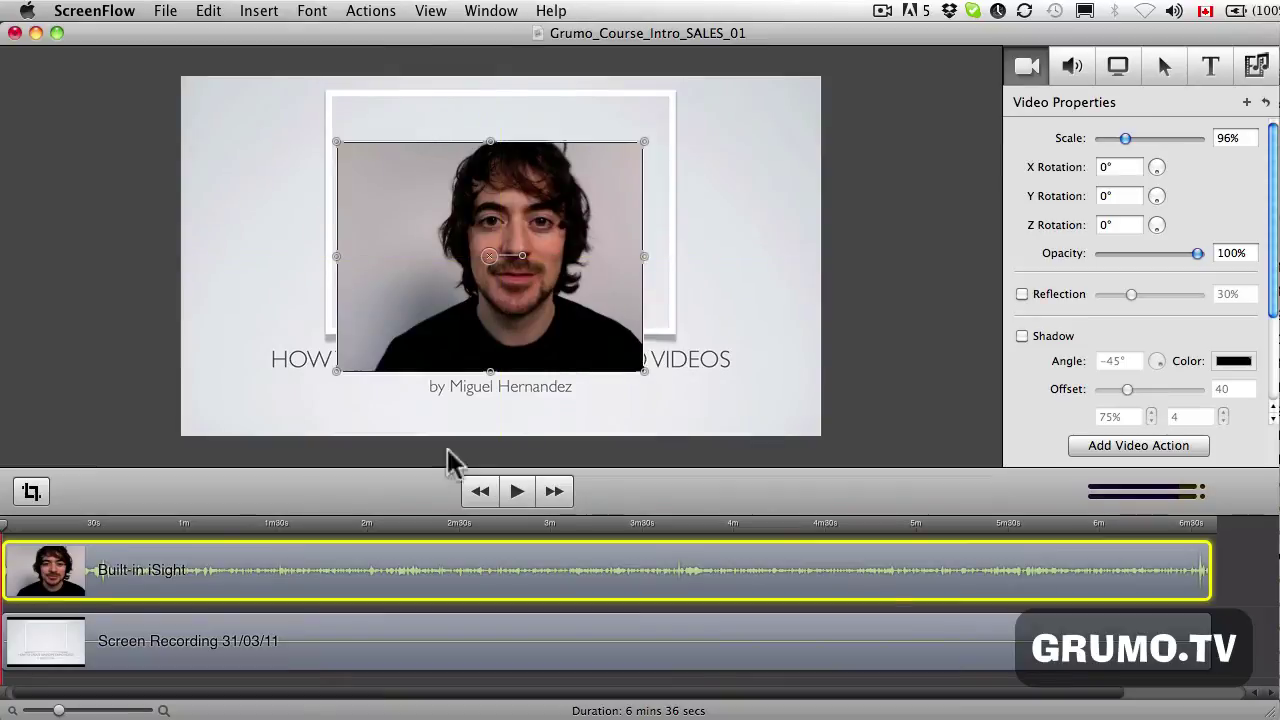
drag(157, 524, 195, 523)
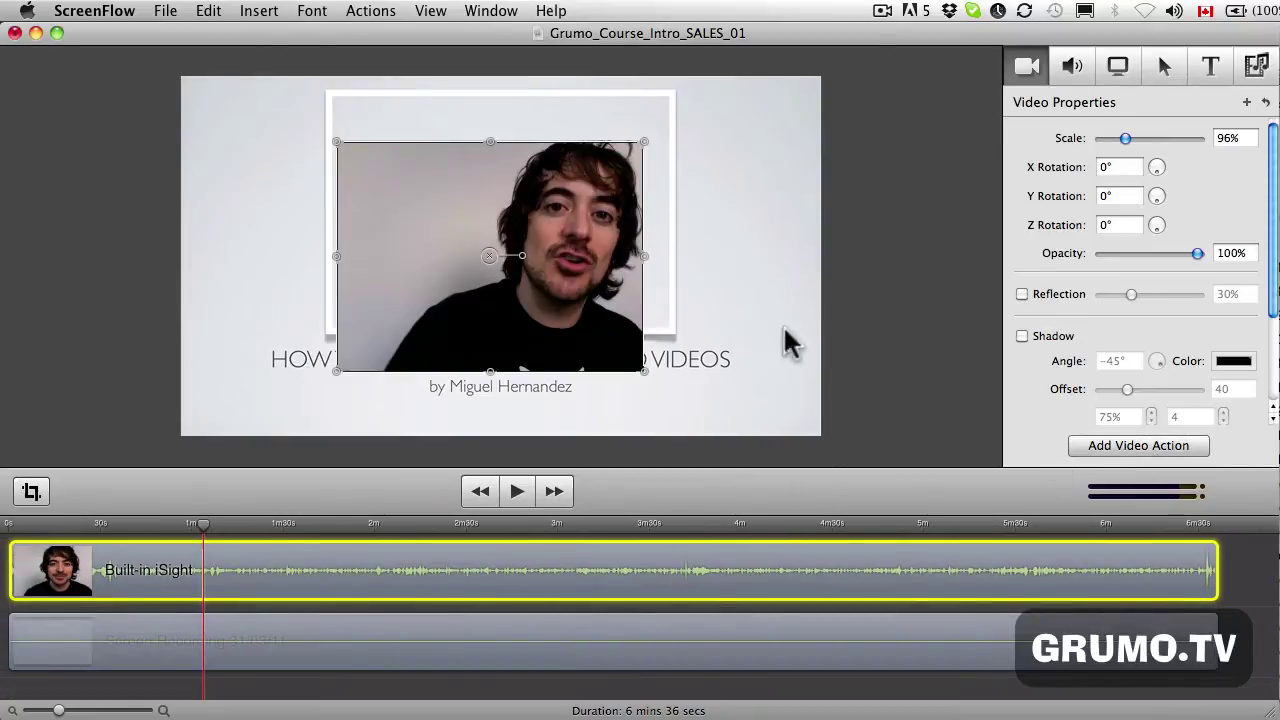
drag(1128, 136, 1143, 136)
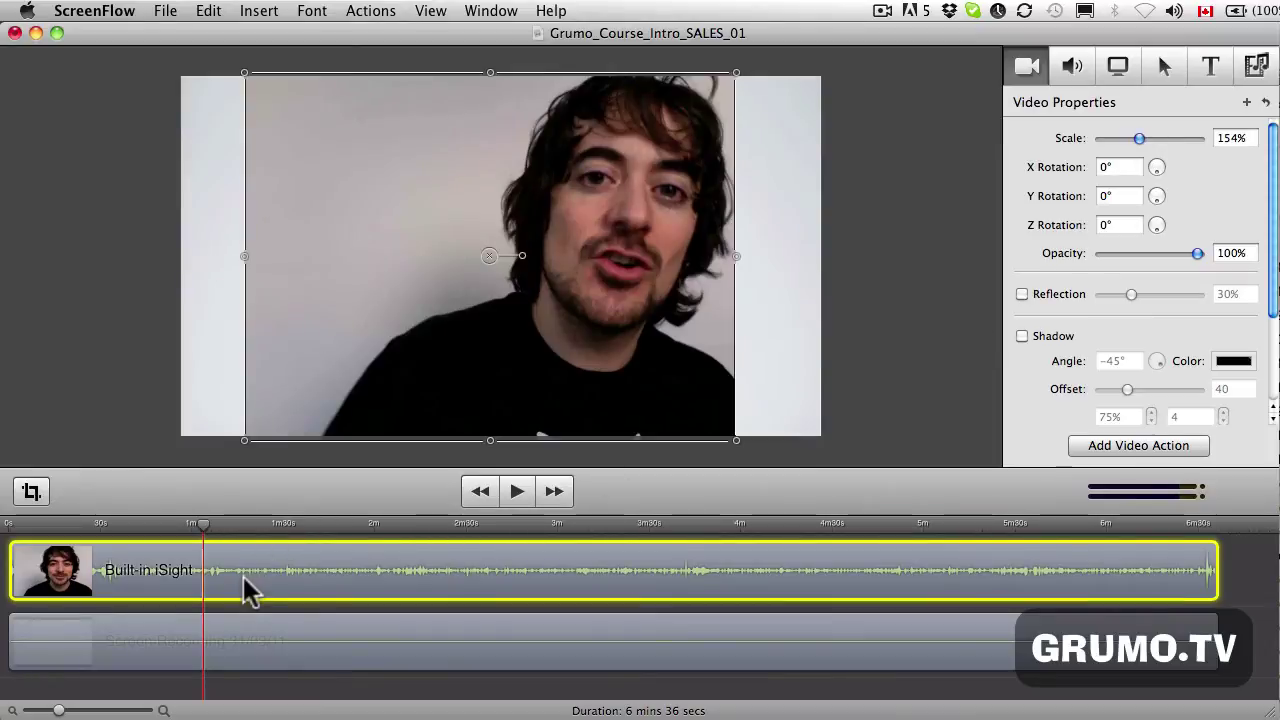
drag(60, 711, 80, 712)
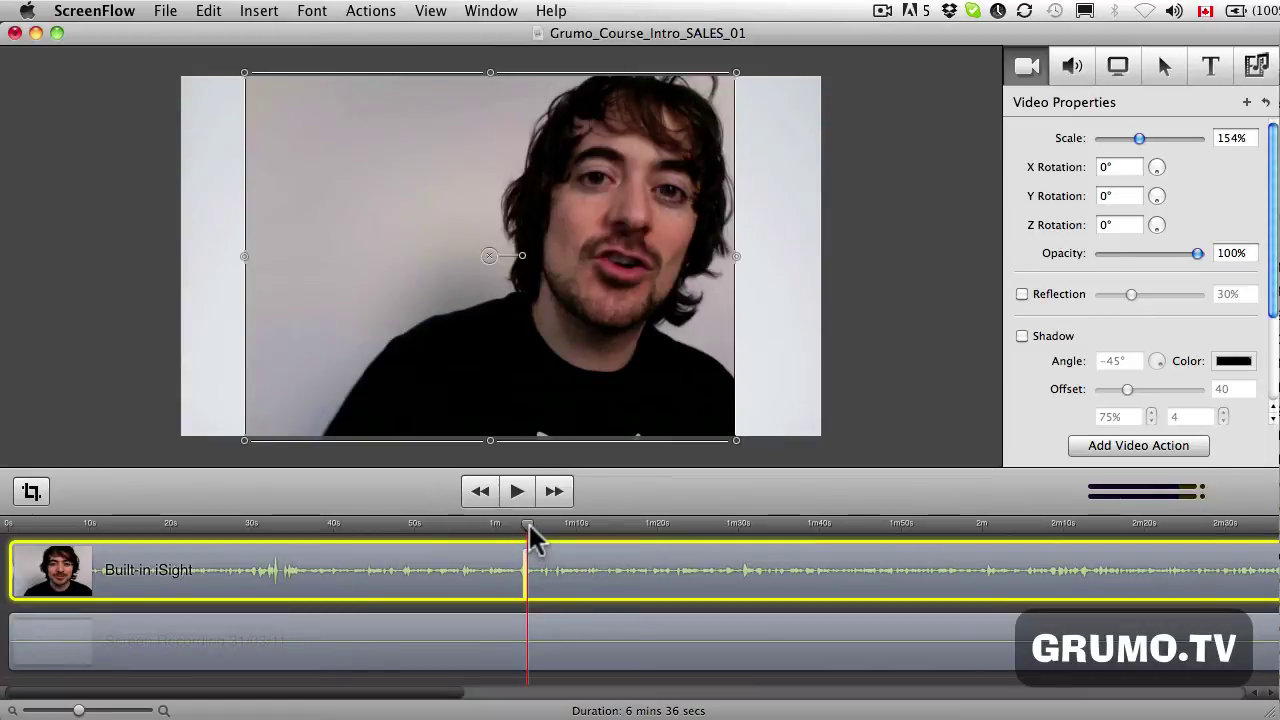
Replay the webcam's zoom-in to 154% from just before the scale change.
drag(529, 524, 523, 524)
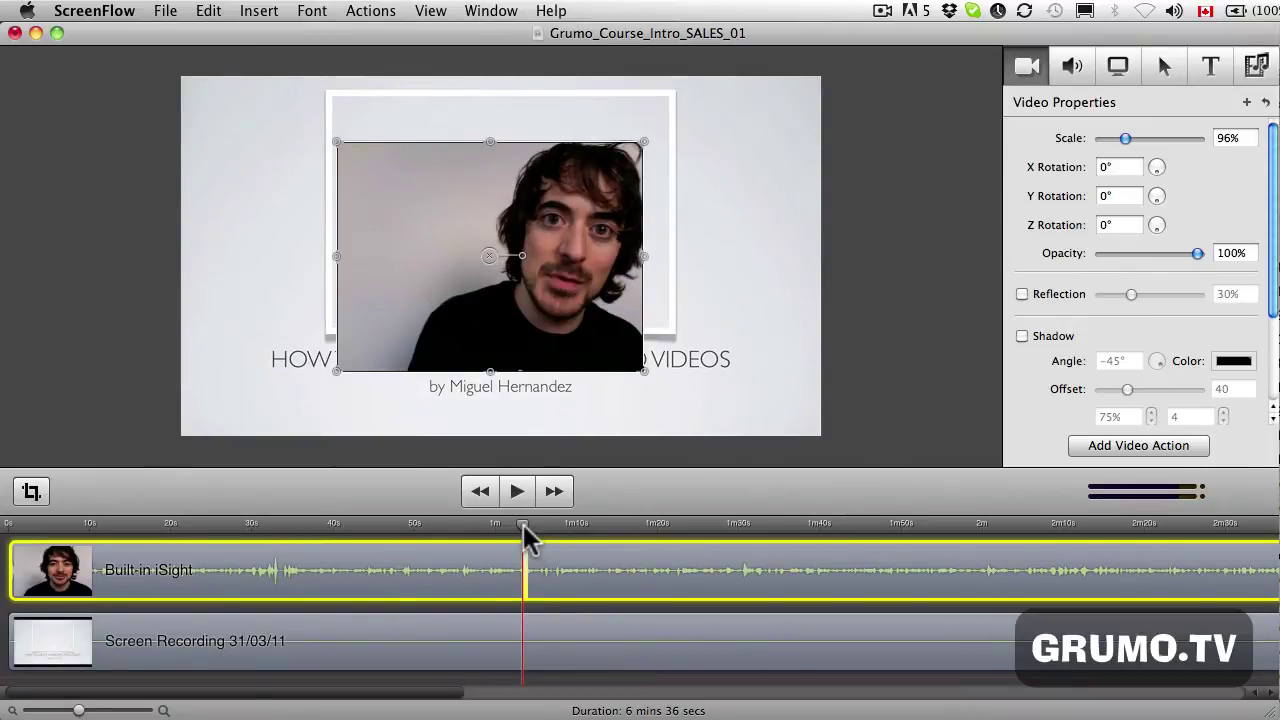
key(space)
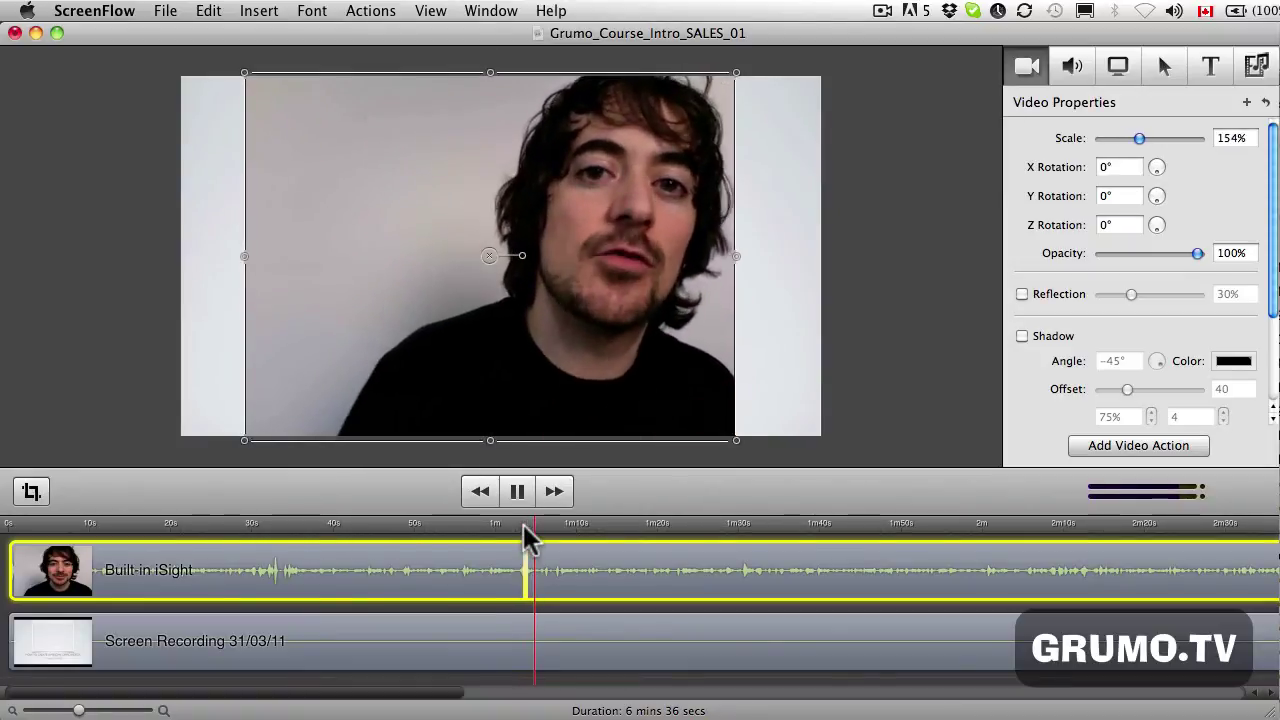
key(space)
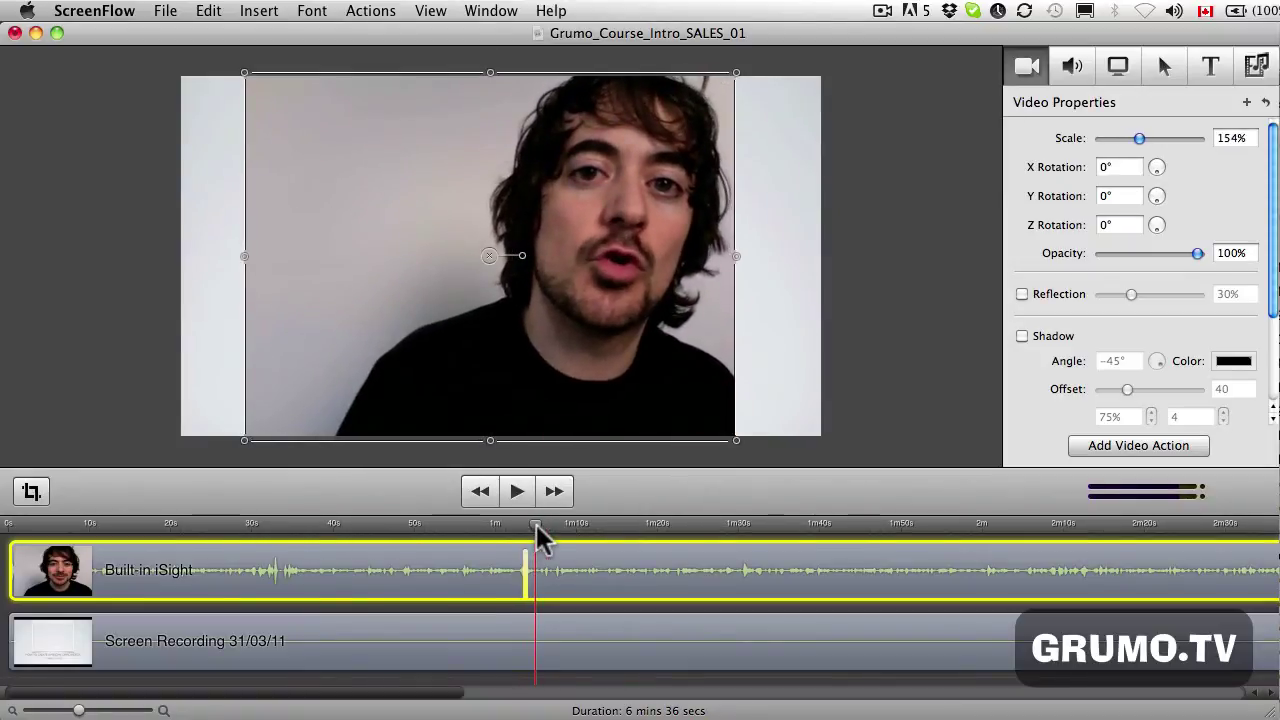
Add a video action returning the webcam to 100%, centred in the title frame, and preview it.
drag(536, 524, 555, 521)
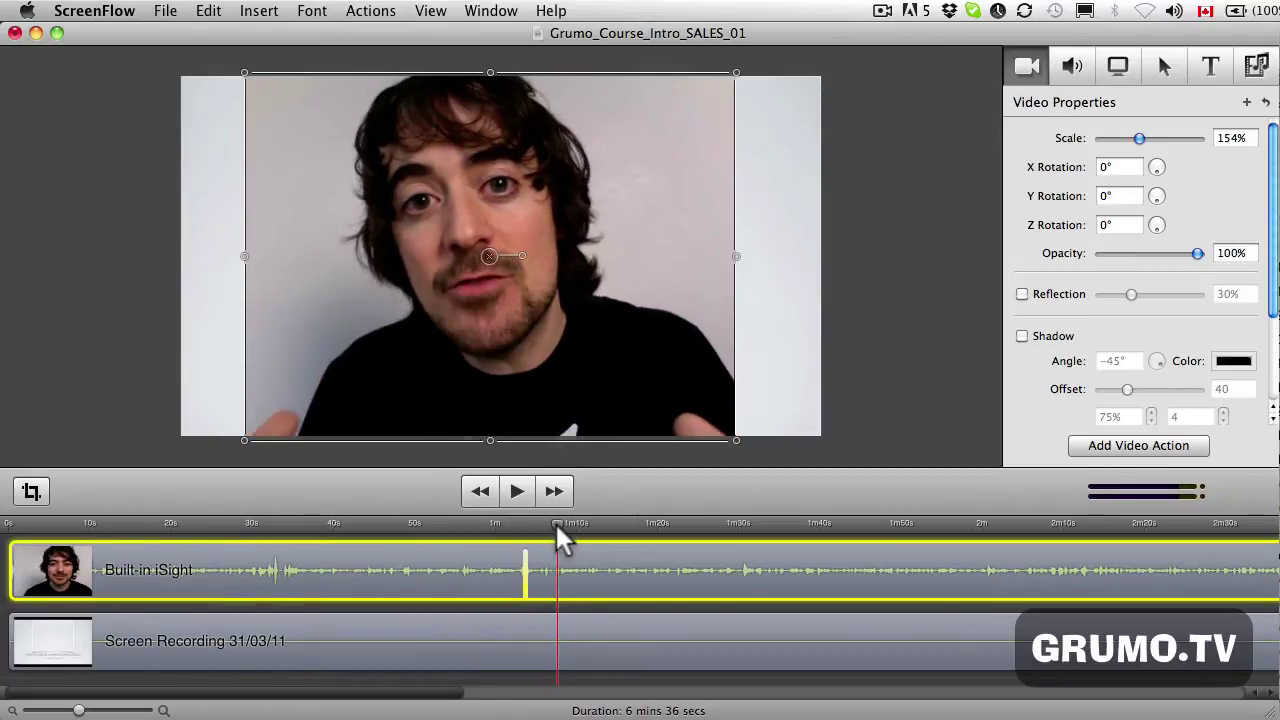
click(1115, 447)
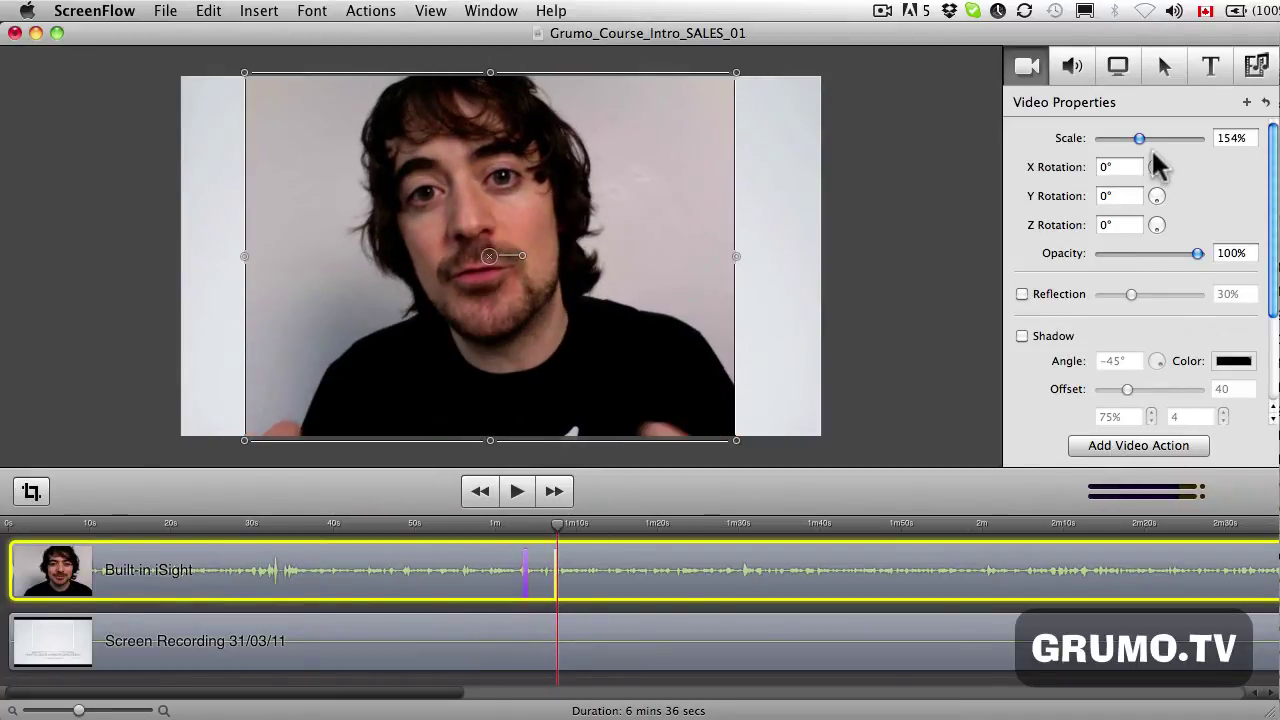
click(1226, 138)
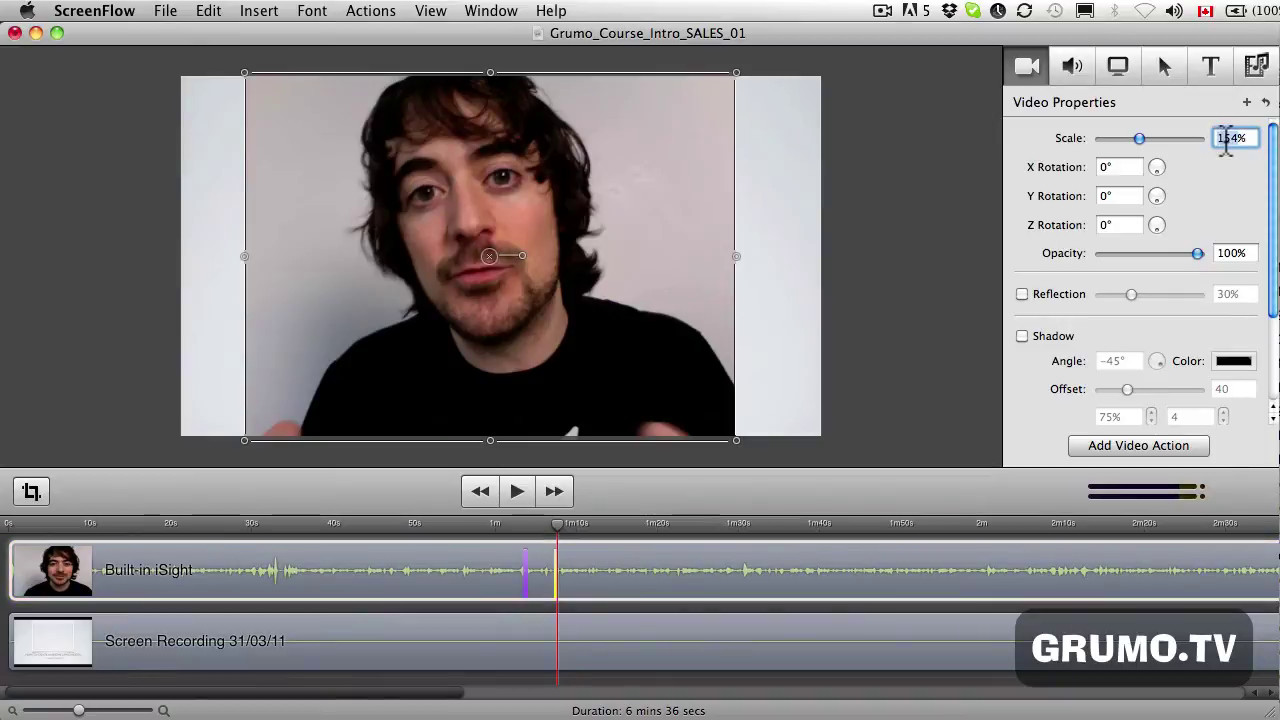
text(100)
key(Return)
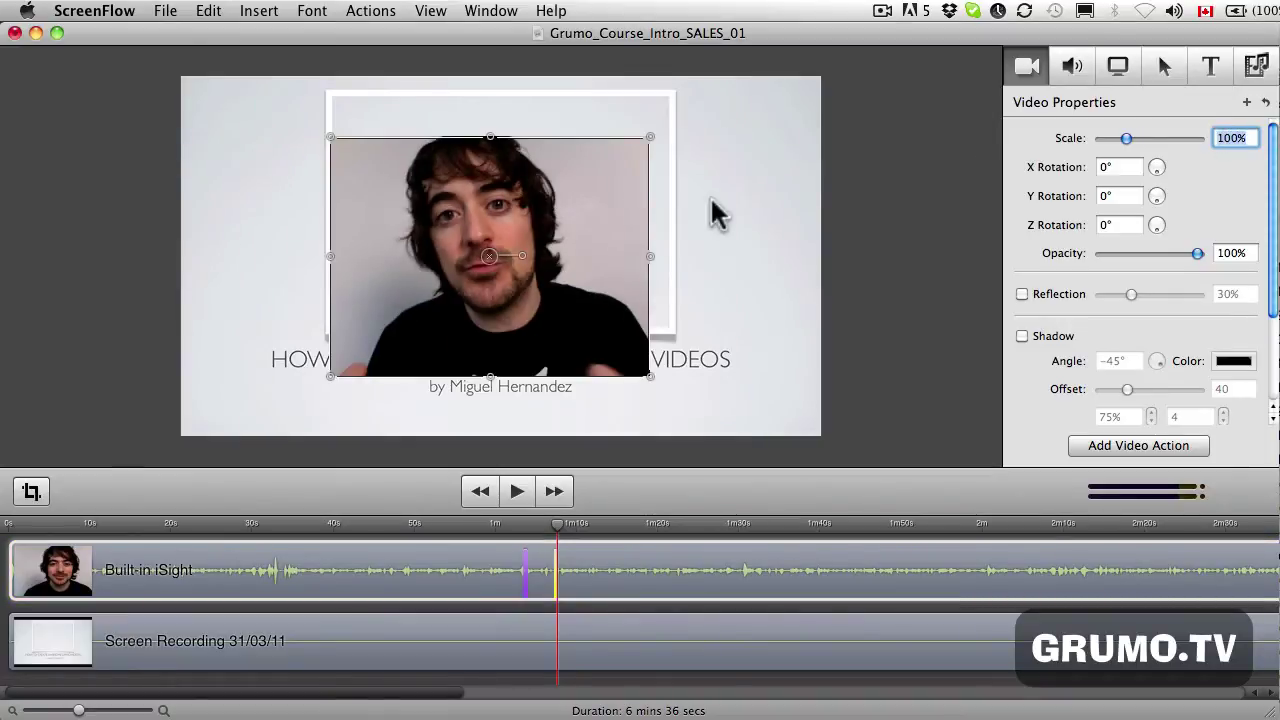
drag(594, 262, 606, 225)
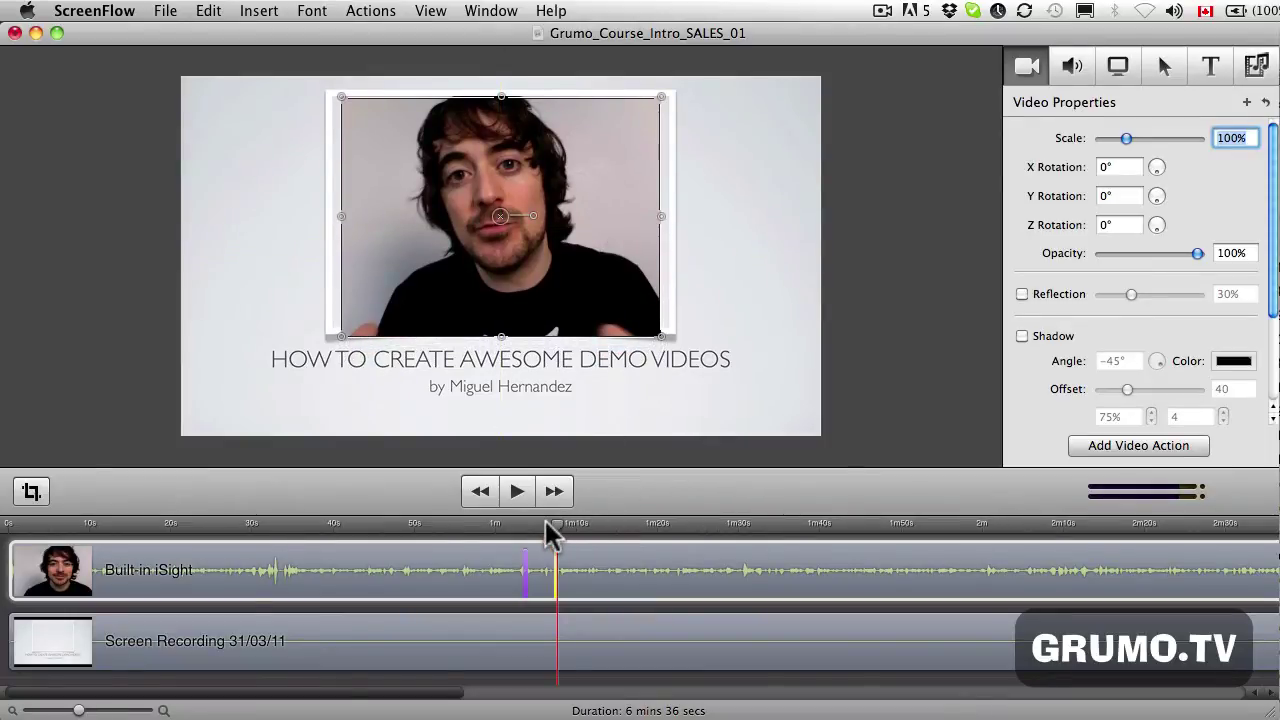
drag(545, 520, 541, 522)
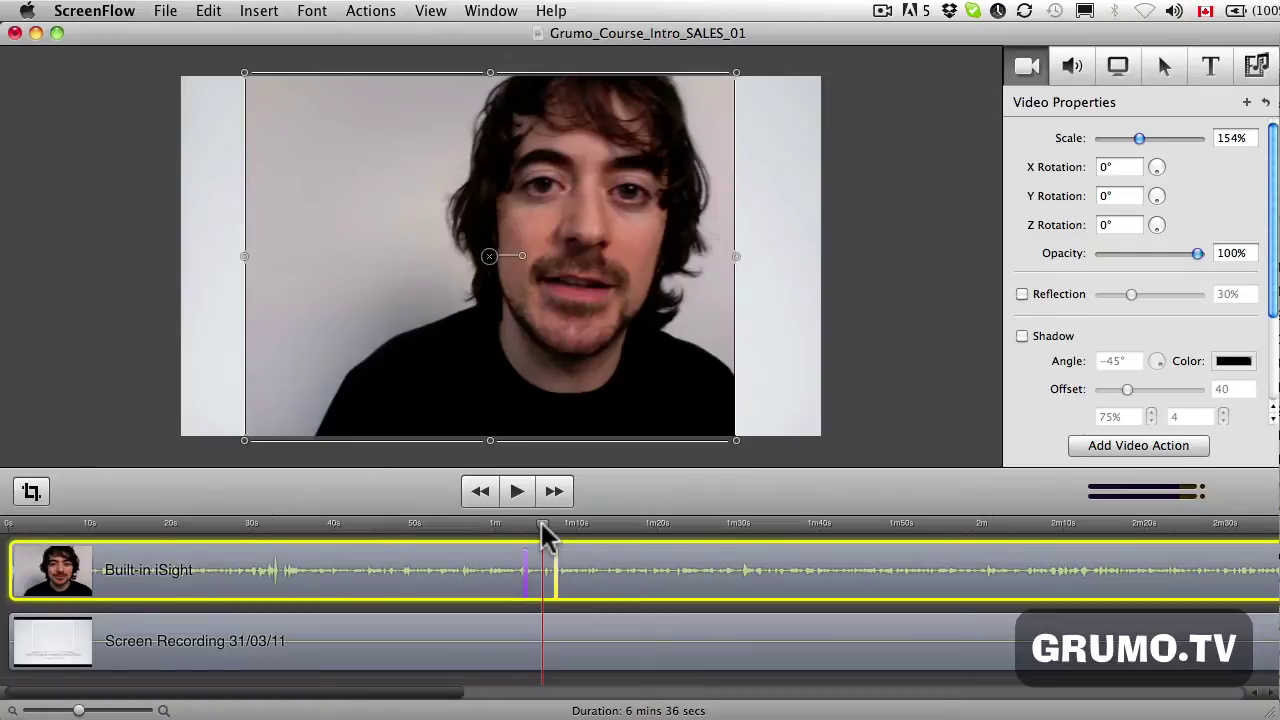
key(space)
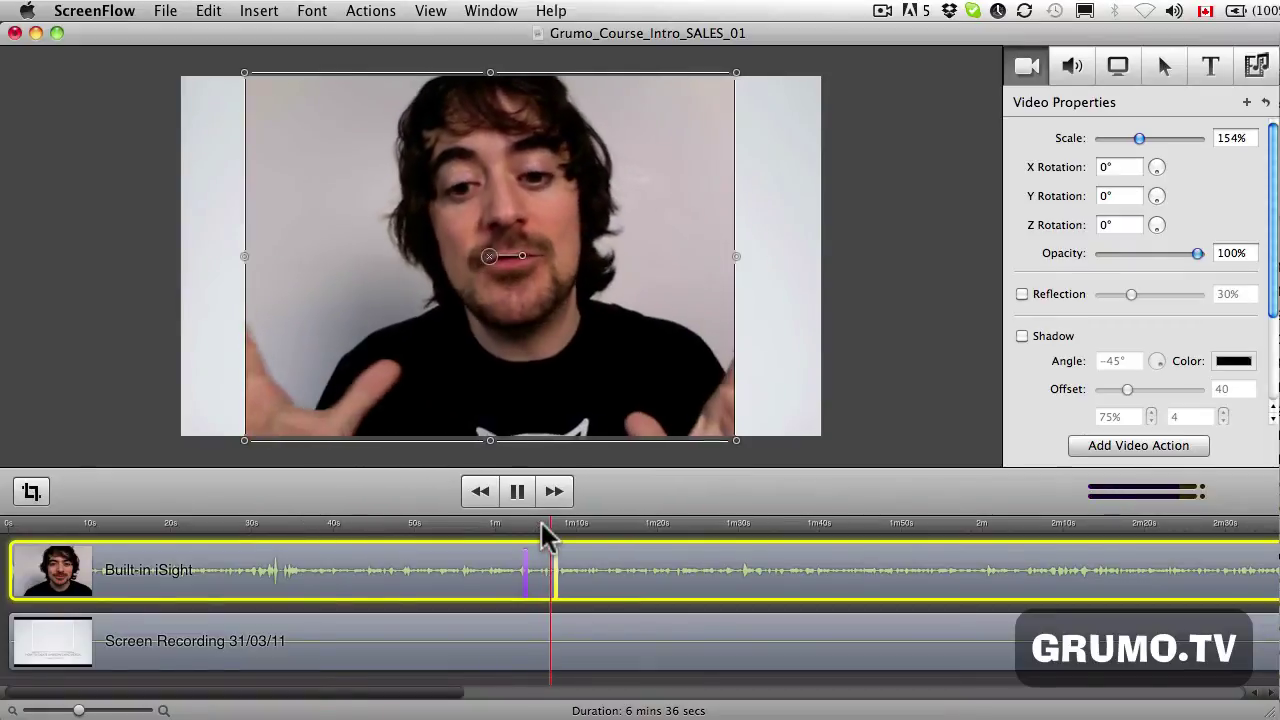
Move the shrunken webcam to the top-left corner, preview it, then add a third video action.
key(space)
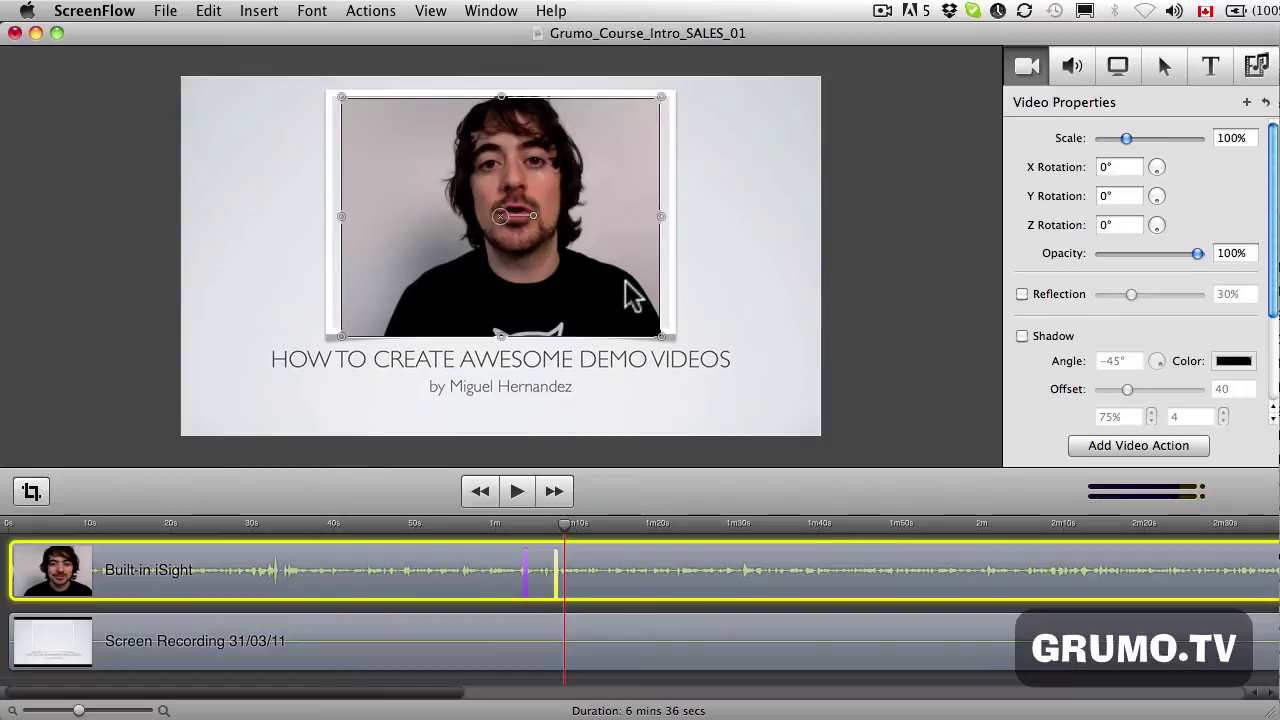
drag(625, 280, 465, 260)
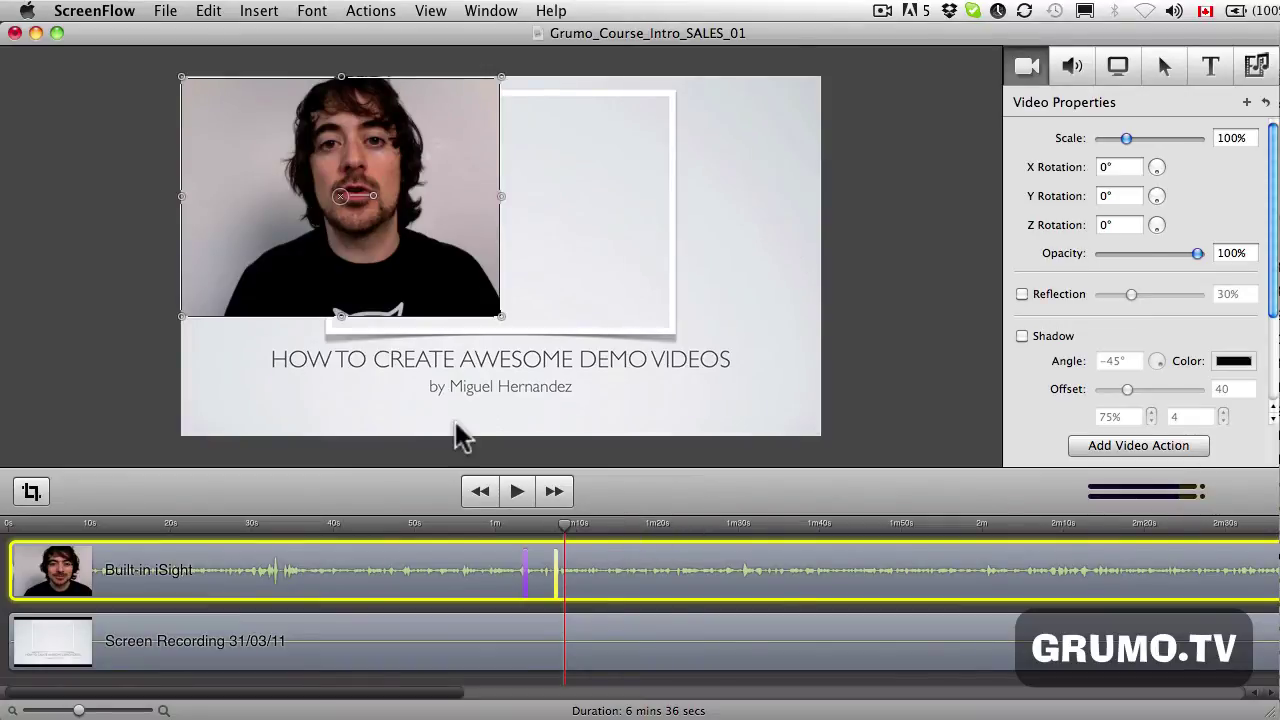
click(546, 522)
click(541, 521)
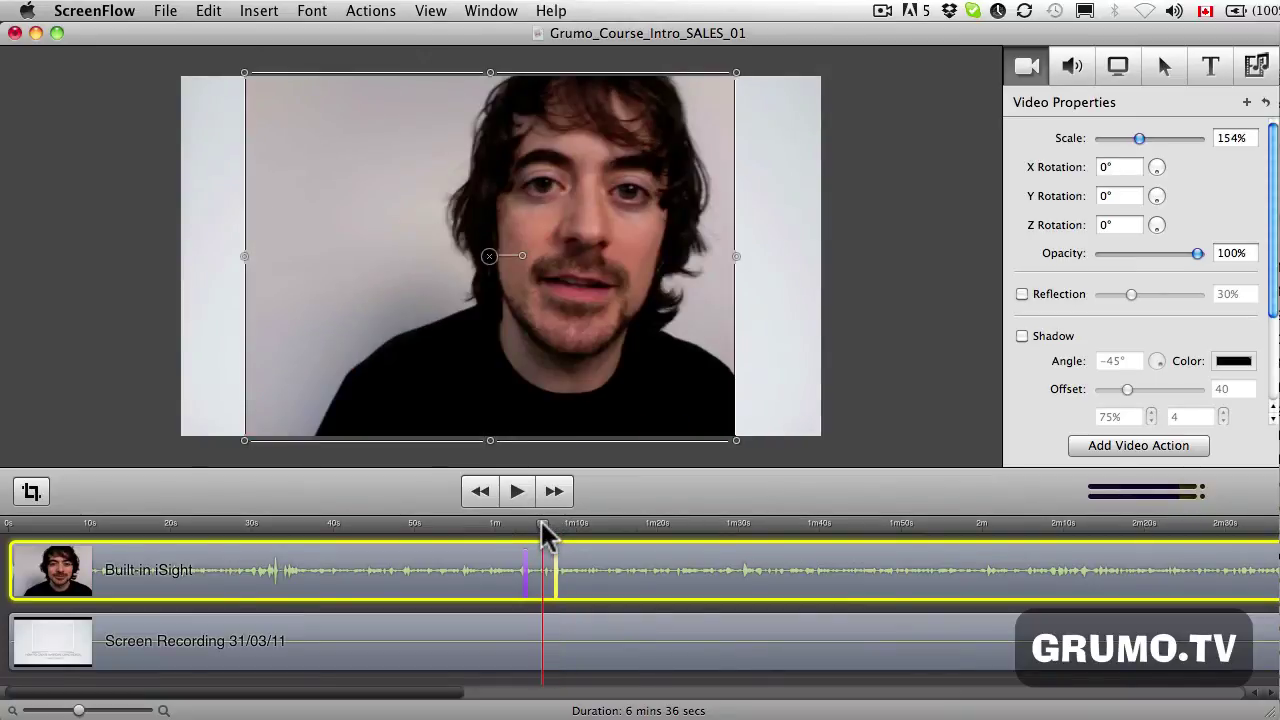
key(space)
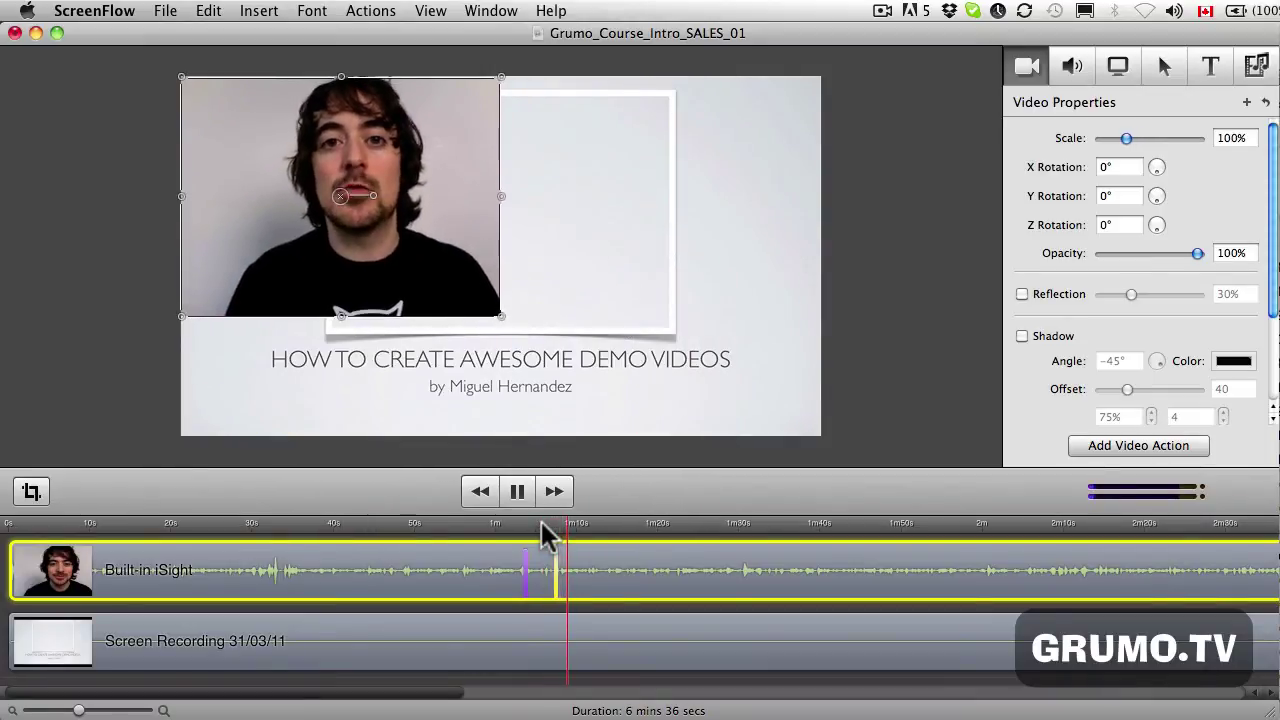
key(space)
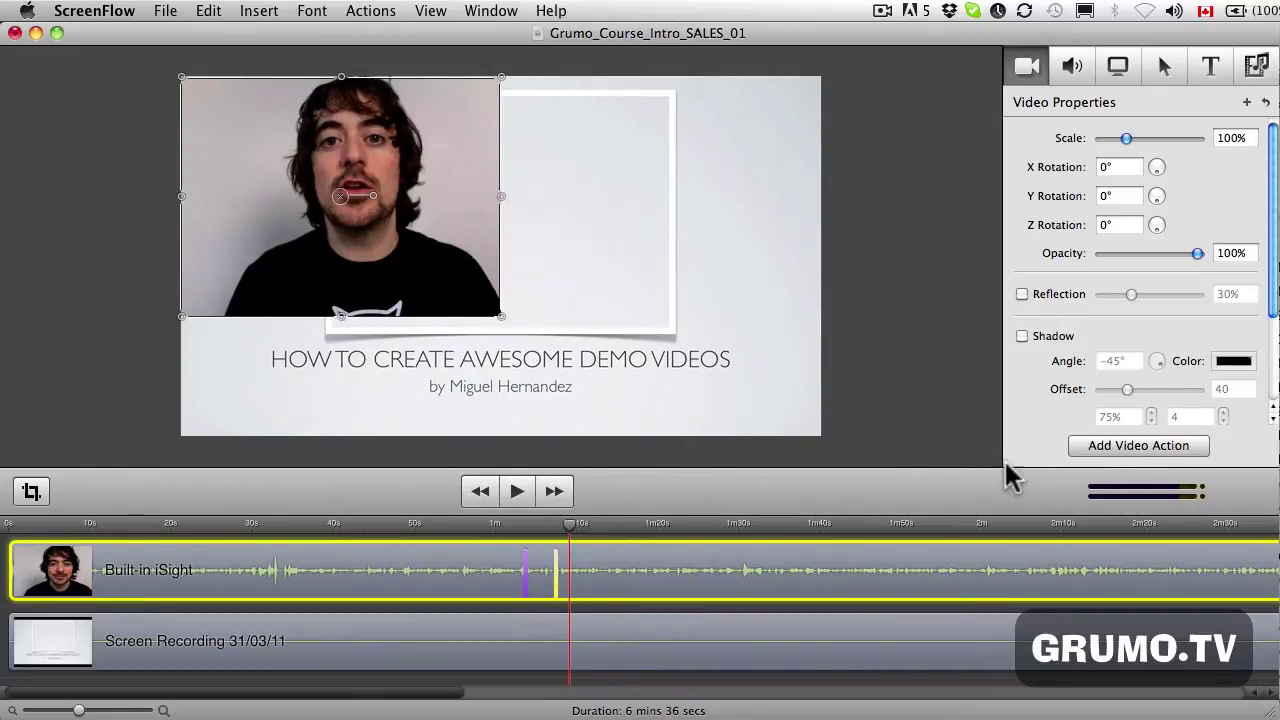
click(1113, 446)
Move the webcam to the slide's lower right and add another video action seconds later.
drag(425, 270, 735, 305)
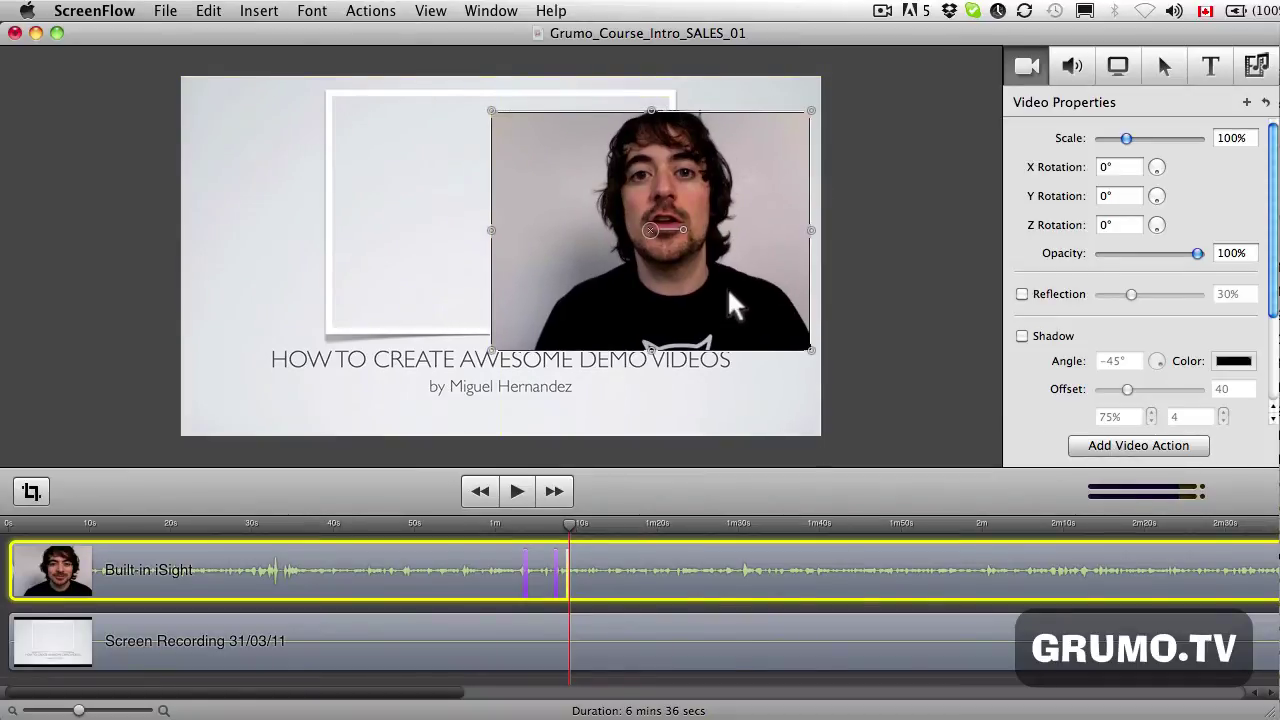
click(562, 524)
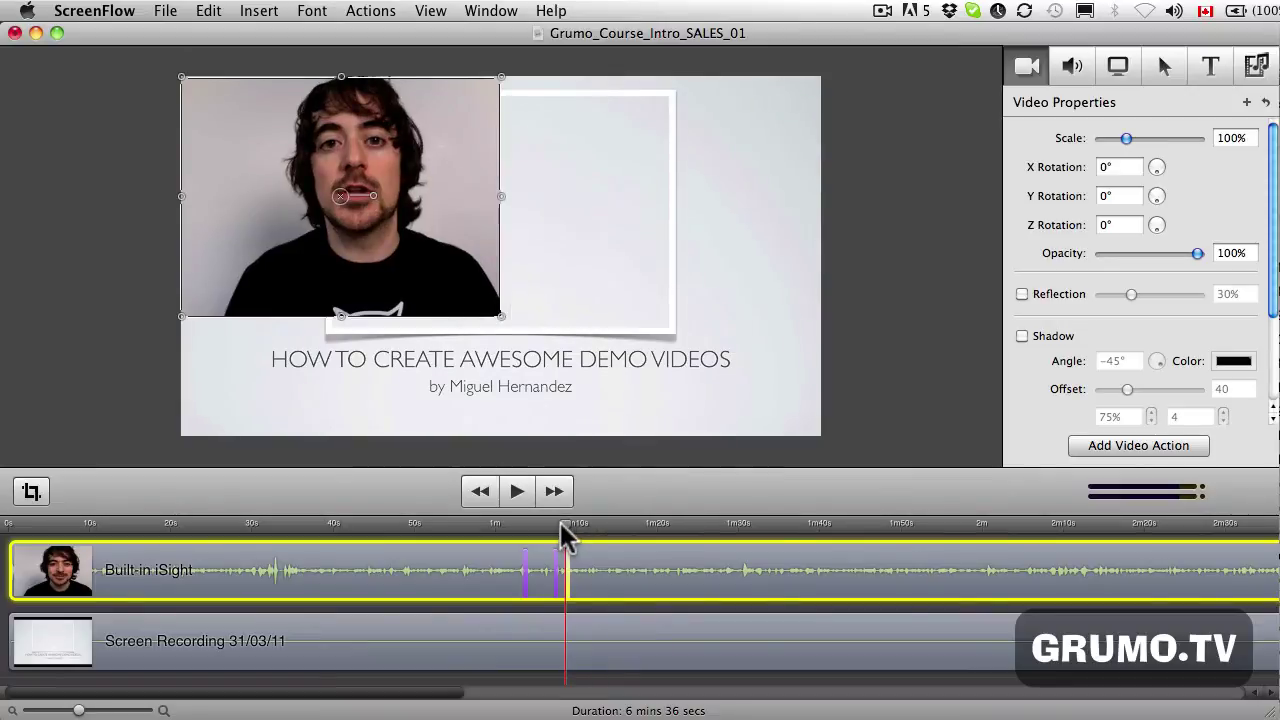
key(space)
key(space)
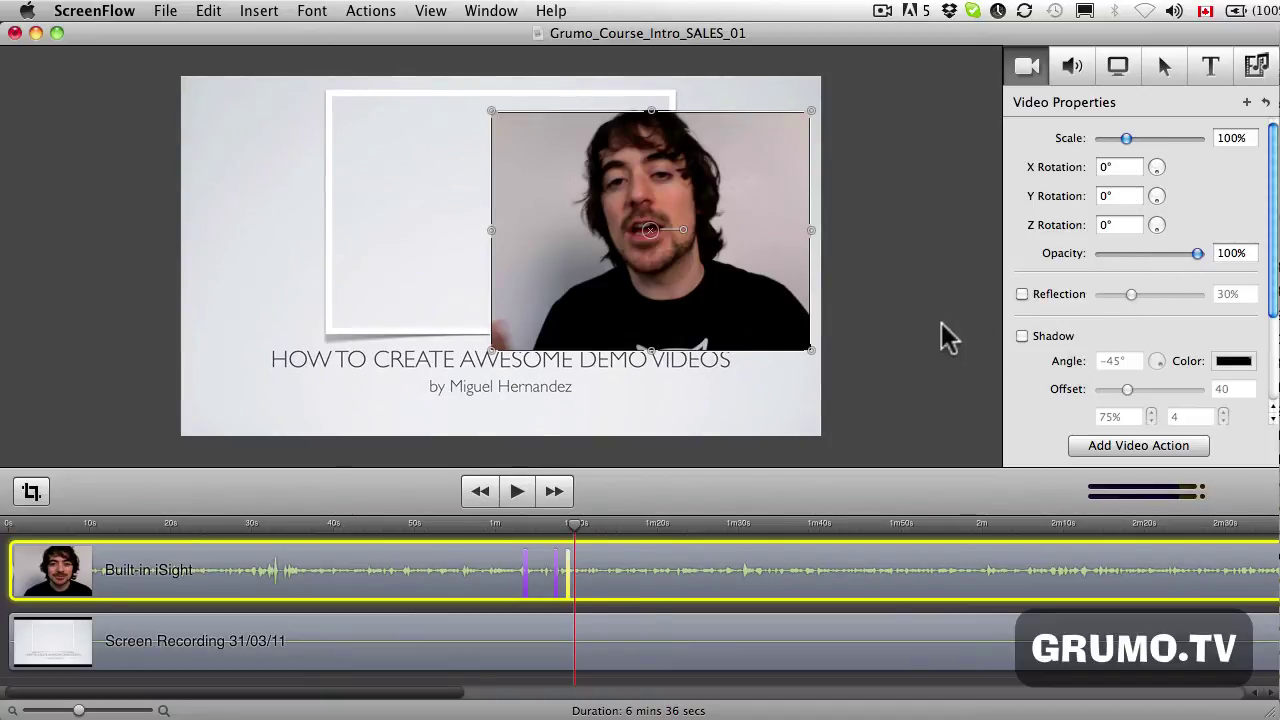
drag(728, 254, 739, 337)
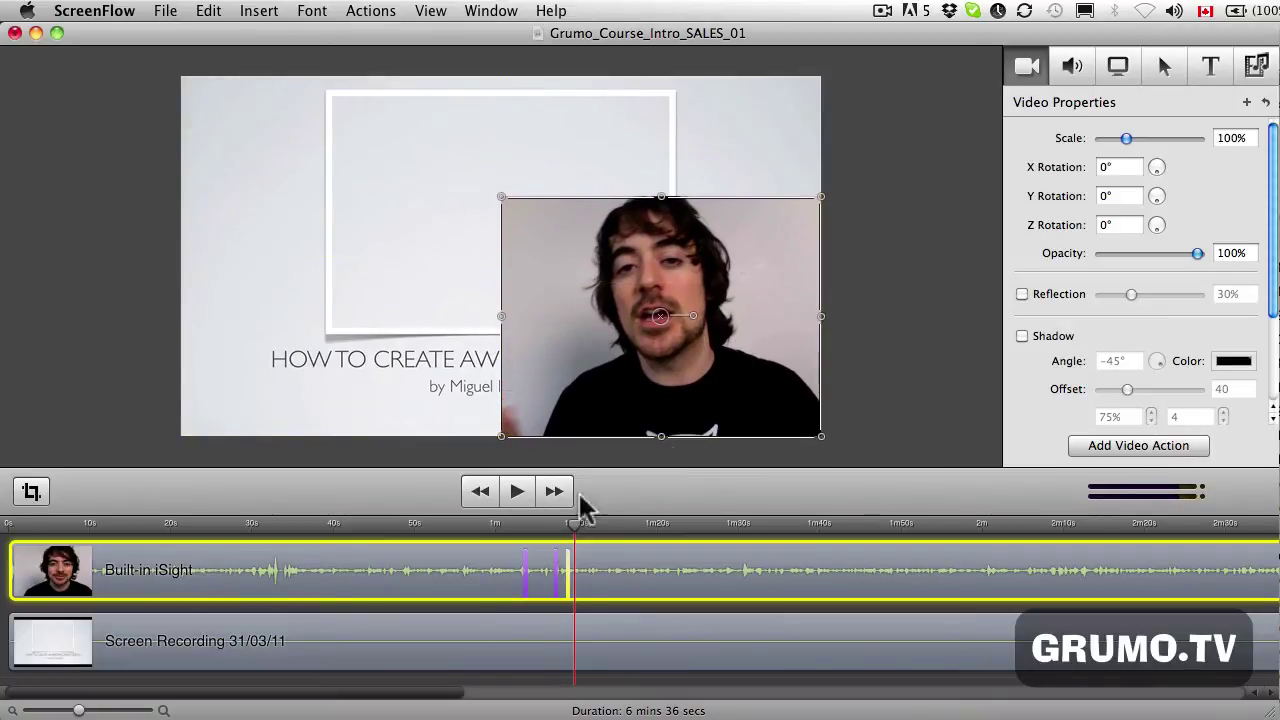
drag(579, 524, 602, 522)
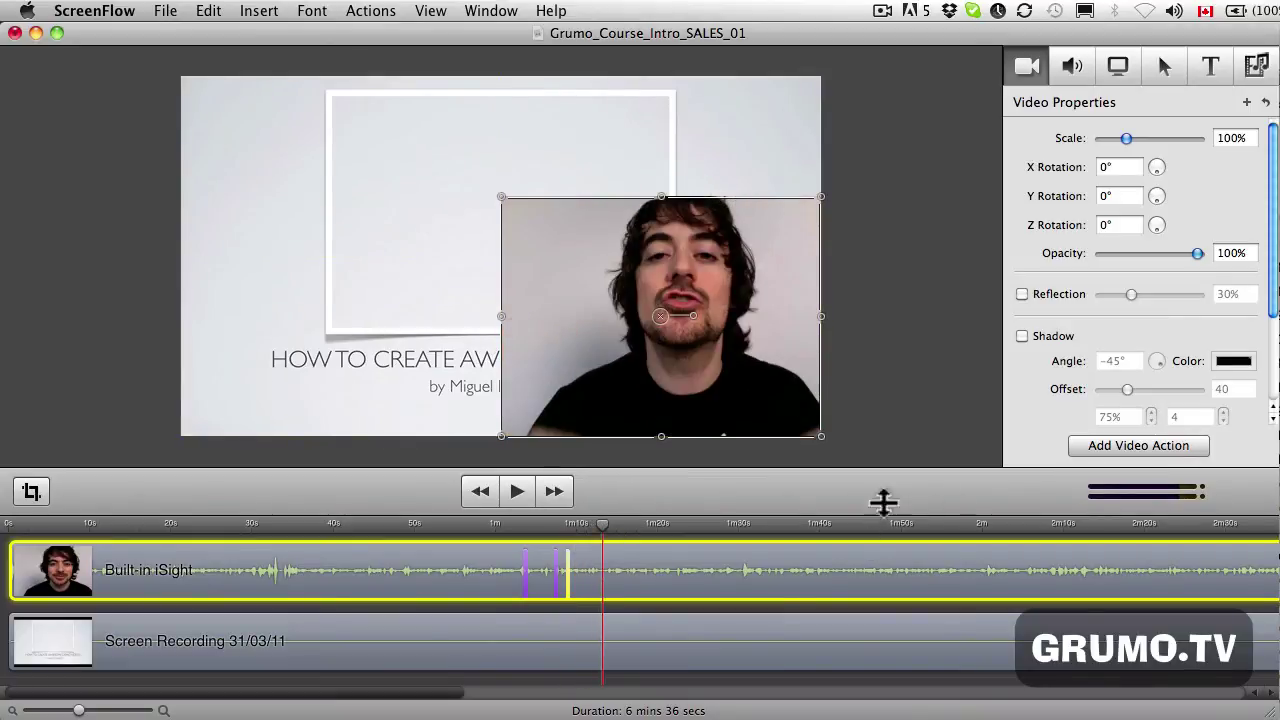
click(1138, 450)
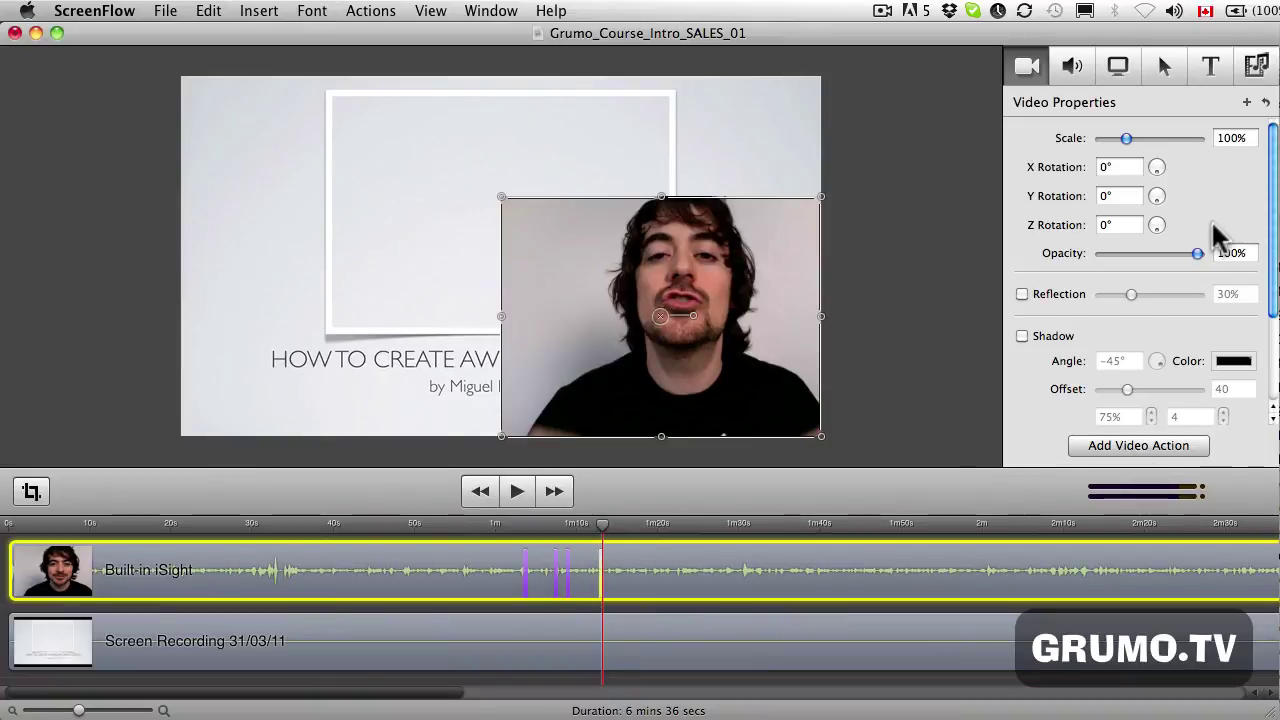
Set the webcam clip's opacity to 0 at the new action and replay the fade-out.
drag(1198, 253, 1085, 250)
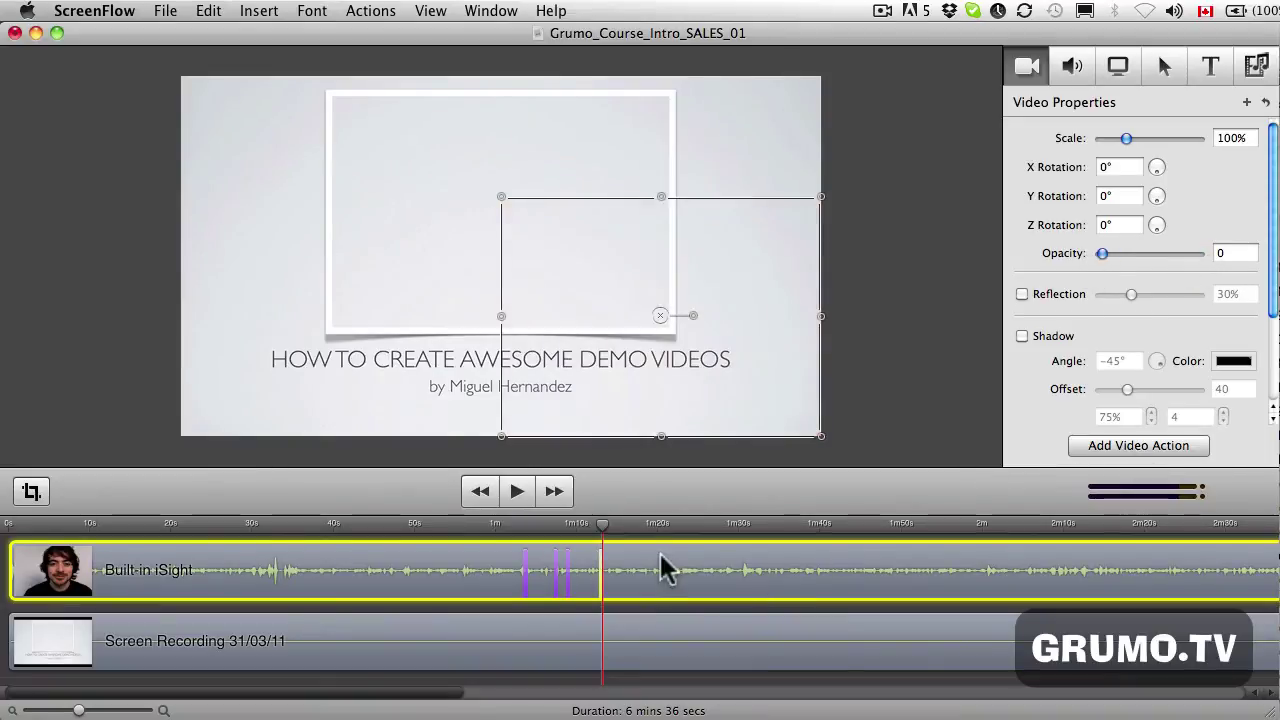
key(space)
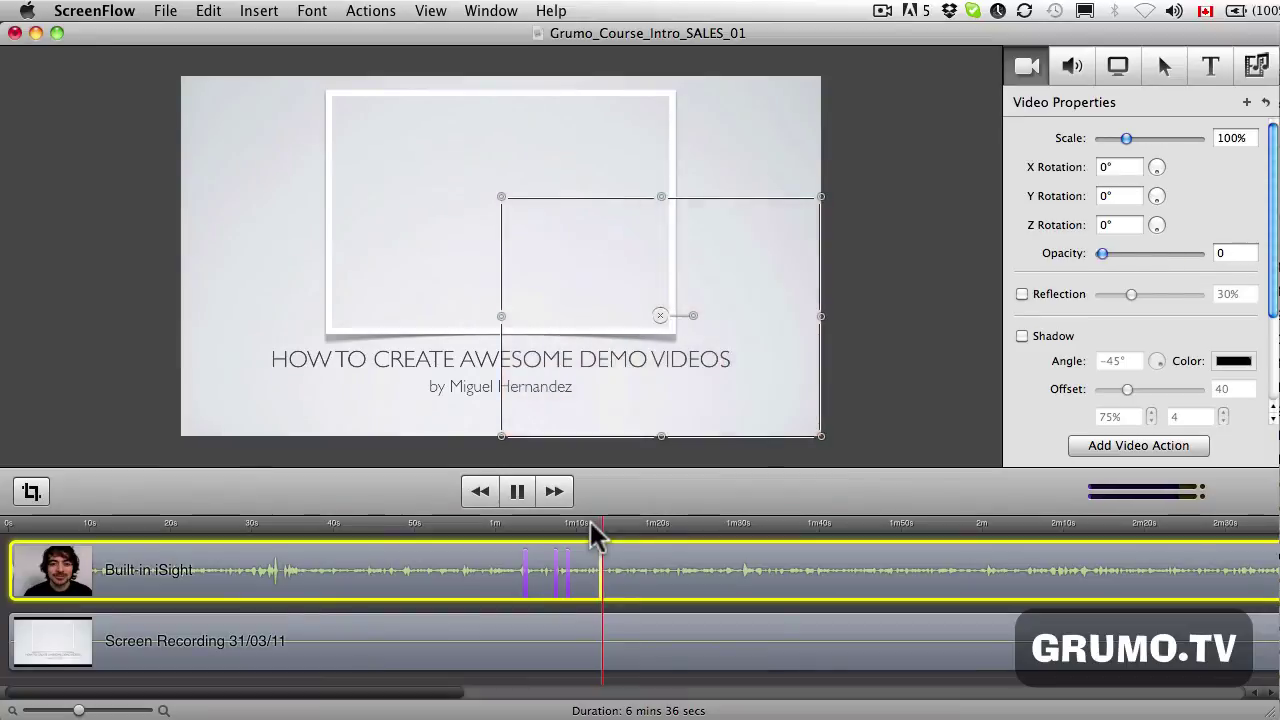
click(589, 521)
key(space)
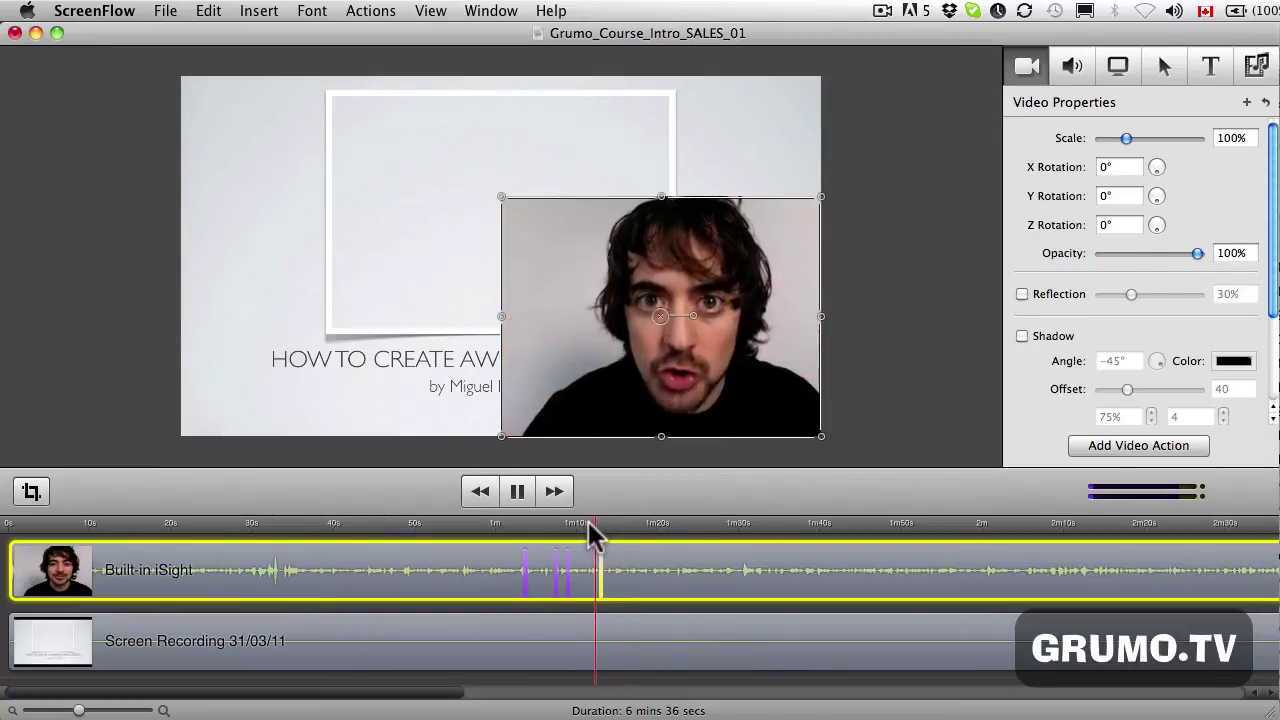
key(space)
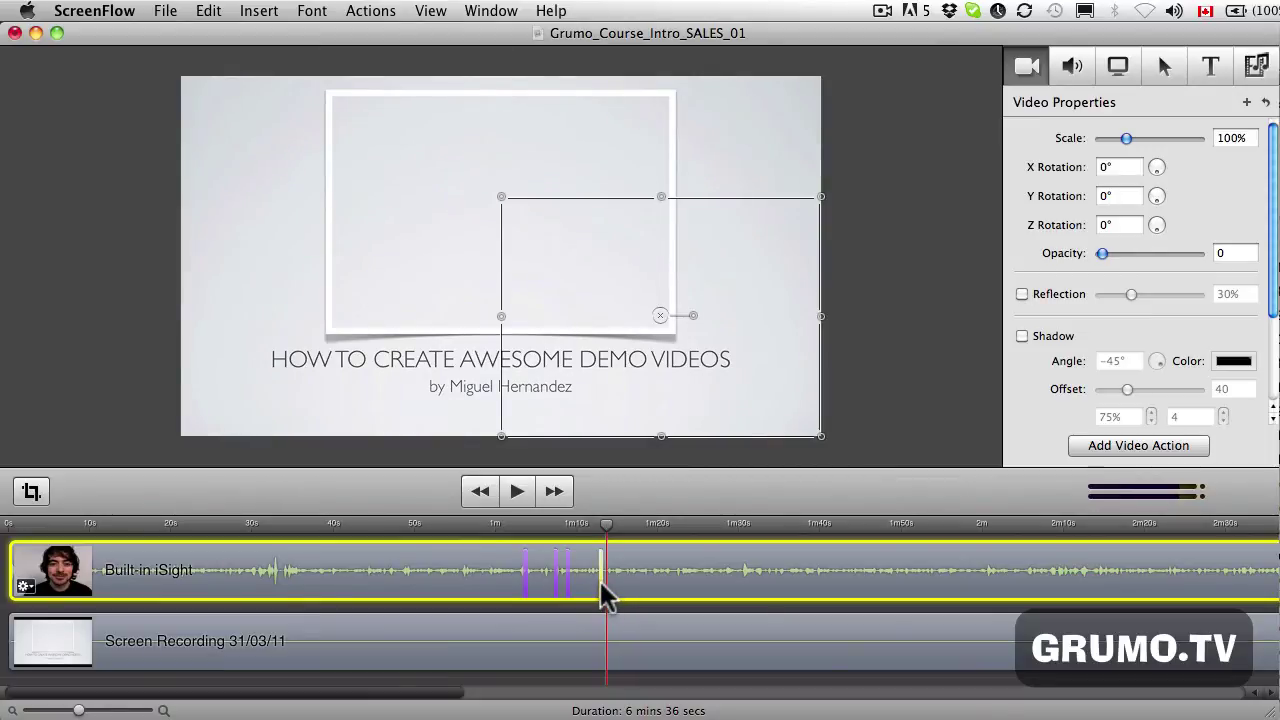
Shift the fade action earlier and centre the 96% webcam inside the slide's white frame.
drag(601, 585, 526, 590)
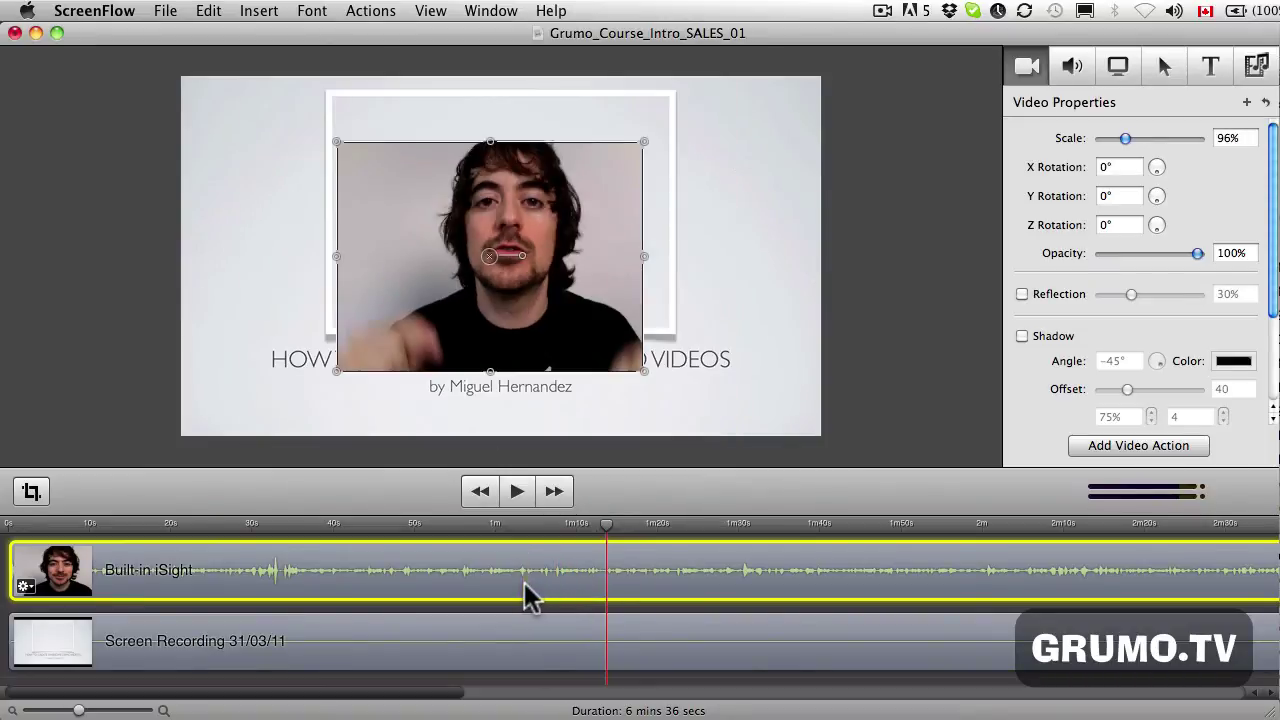
drag(571, 336, 577, 287)
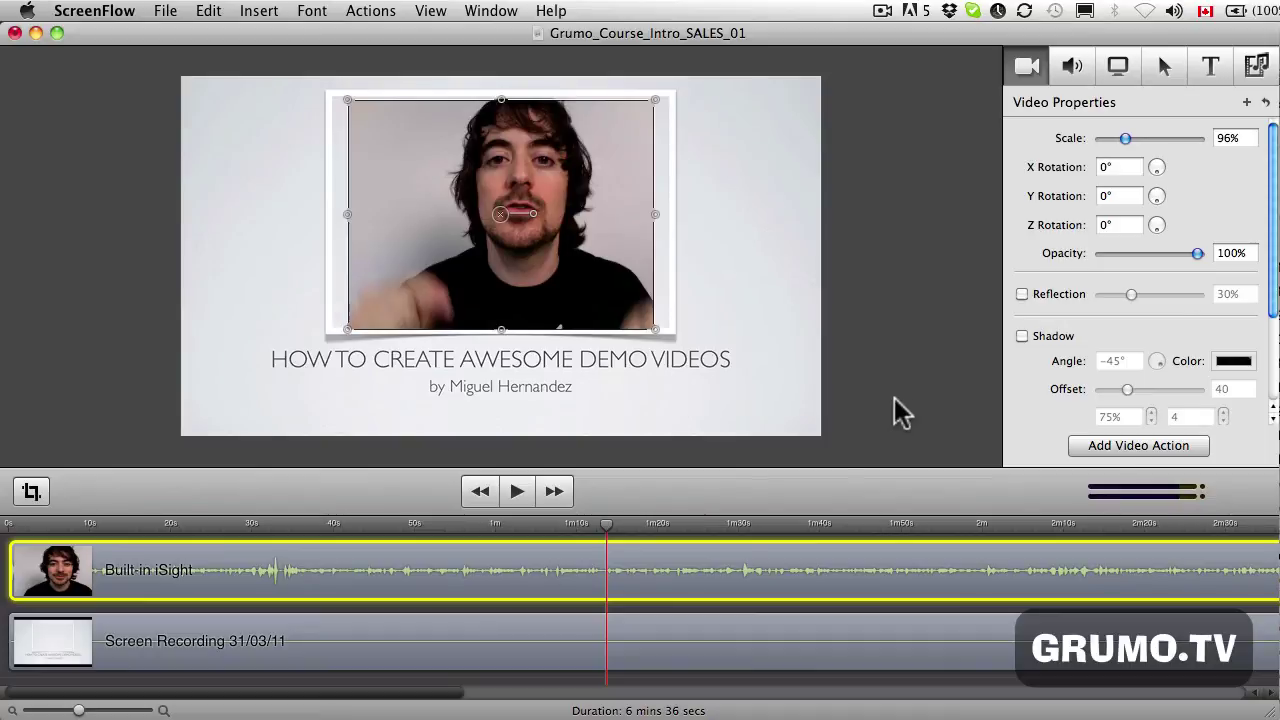
Select the Screen Recording 31/03/11 clip and show its Screen Recording properties.
click(470, 630)
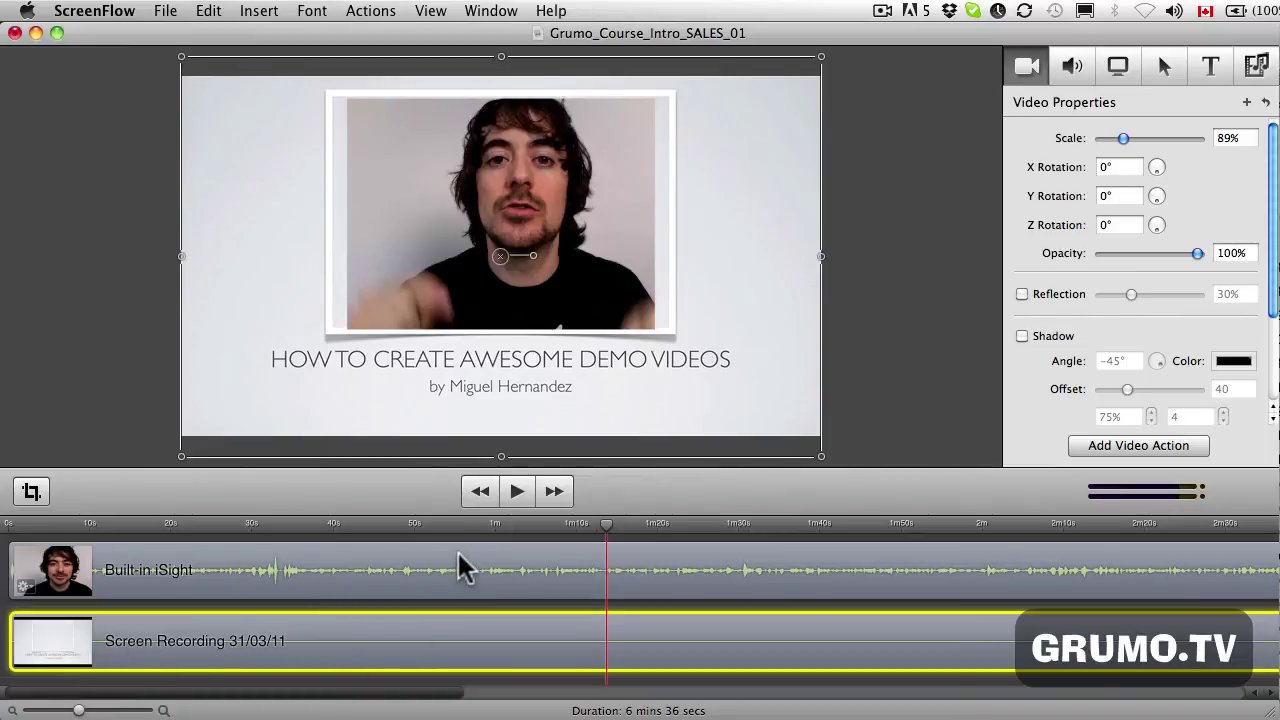
key(super+shift+d)
key(super+shift+d)
click(1114, 76)
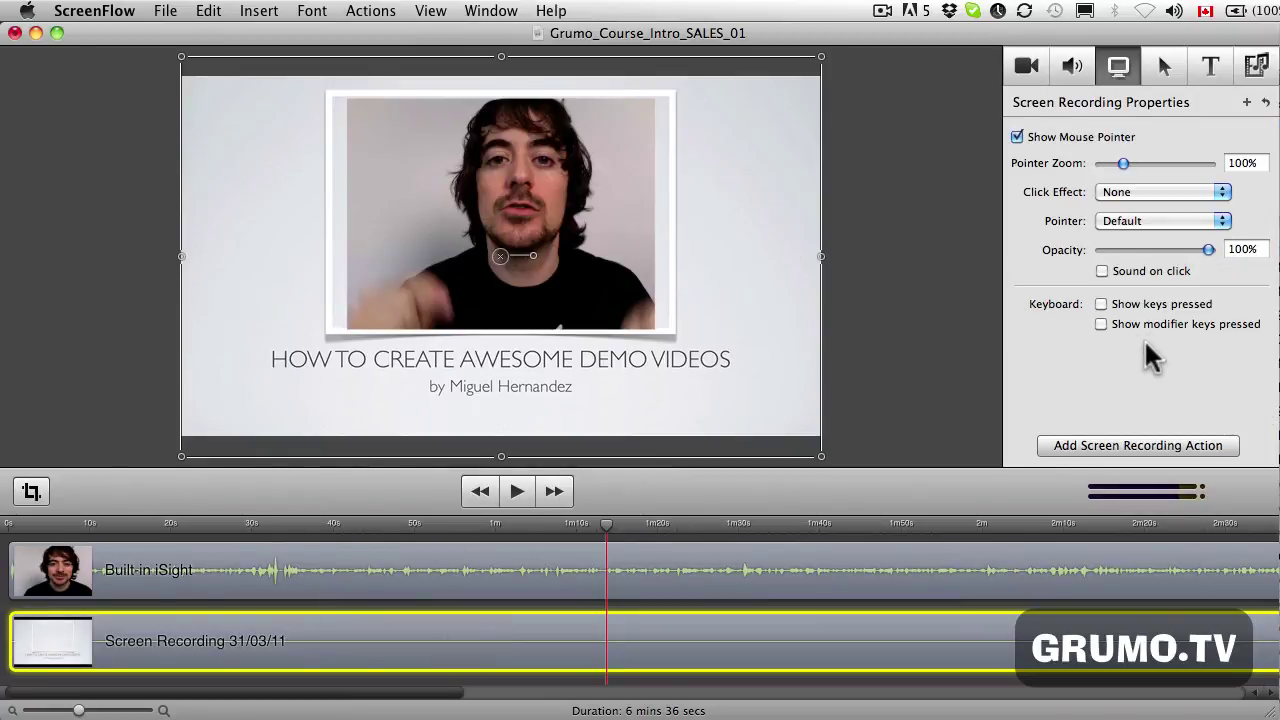
Enable Show keys pressed under Keyboard and type test letters to check the overlay.
click(1102, 305)
key(f)
key(d)
key(f)
key(d)
key(d)
key(f)
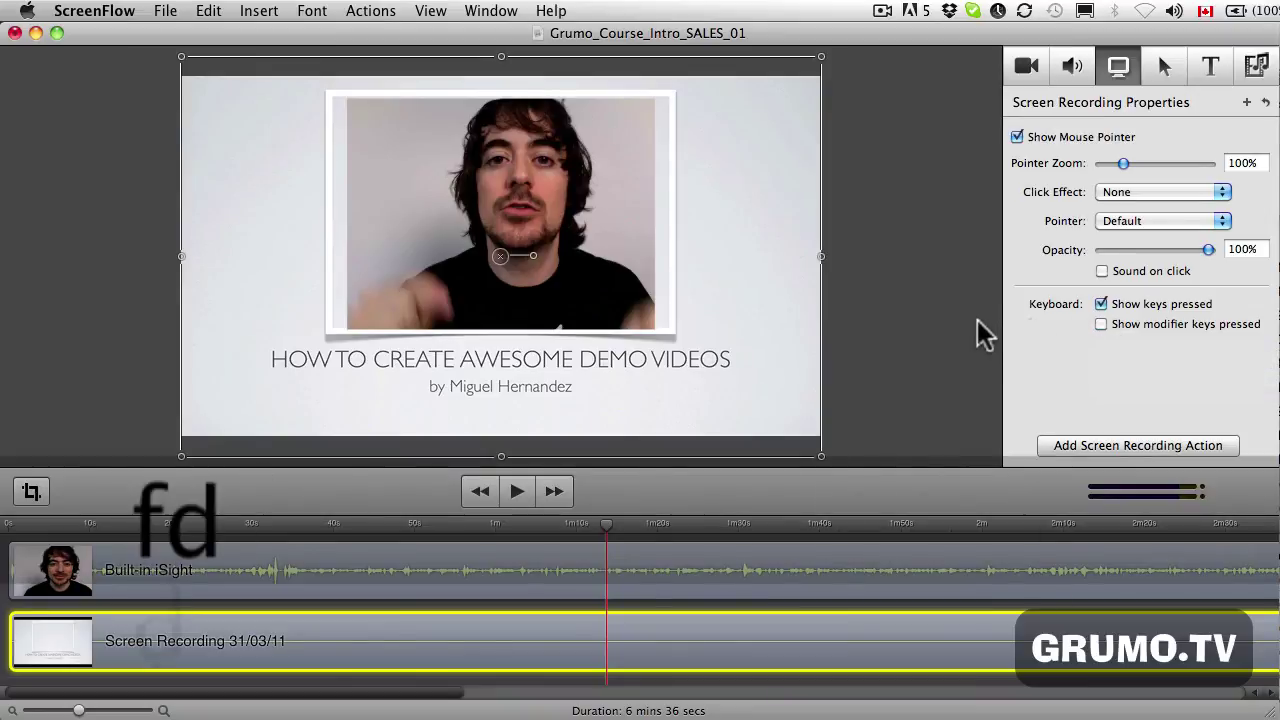
key(m)
key(a)
key(m)
key(a)
key(m)
key(a)
key(m)
key(a)
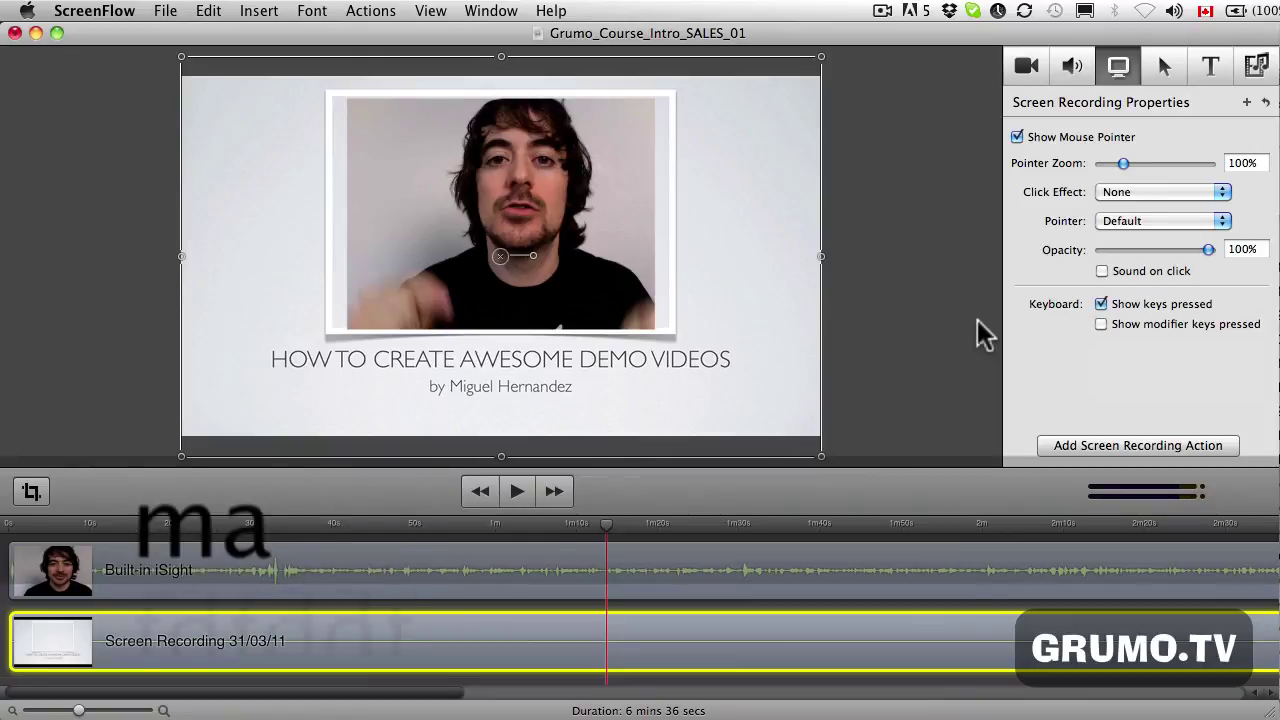
key(m)
key(d)
key(space)
key(k)
key(j)
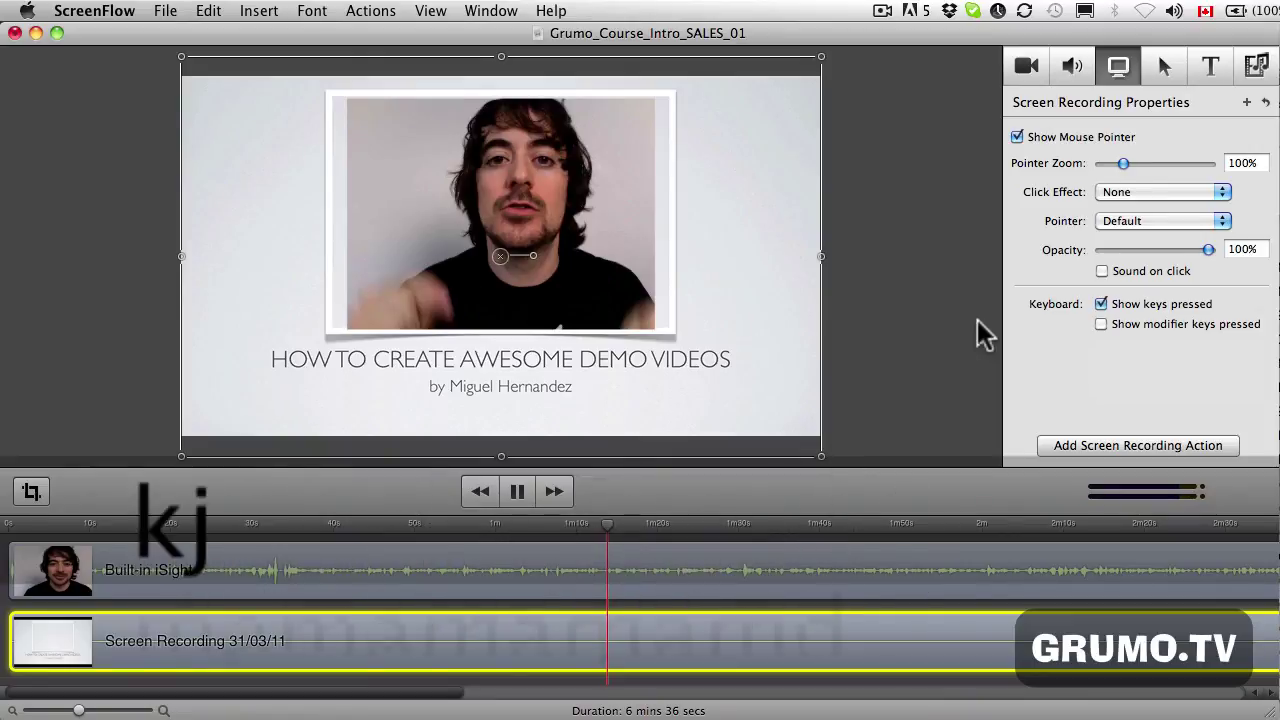
key(f)
key(p)
key(f)
key(j)
key(s)
key(j)
key(k)
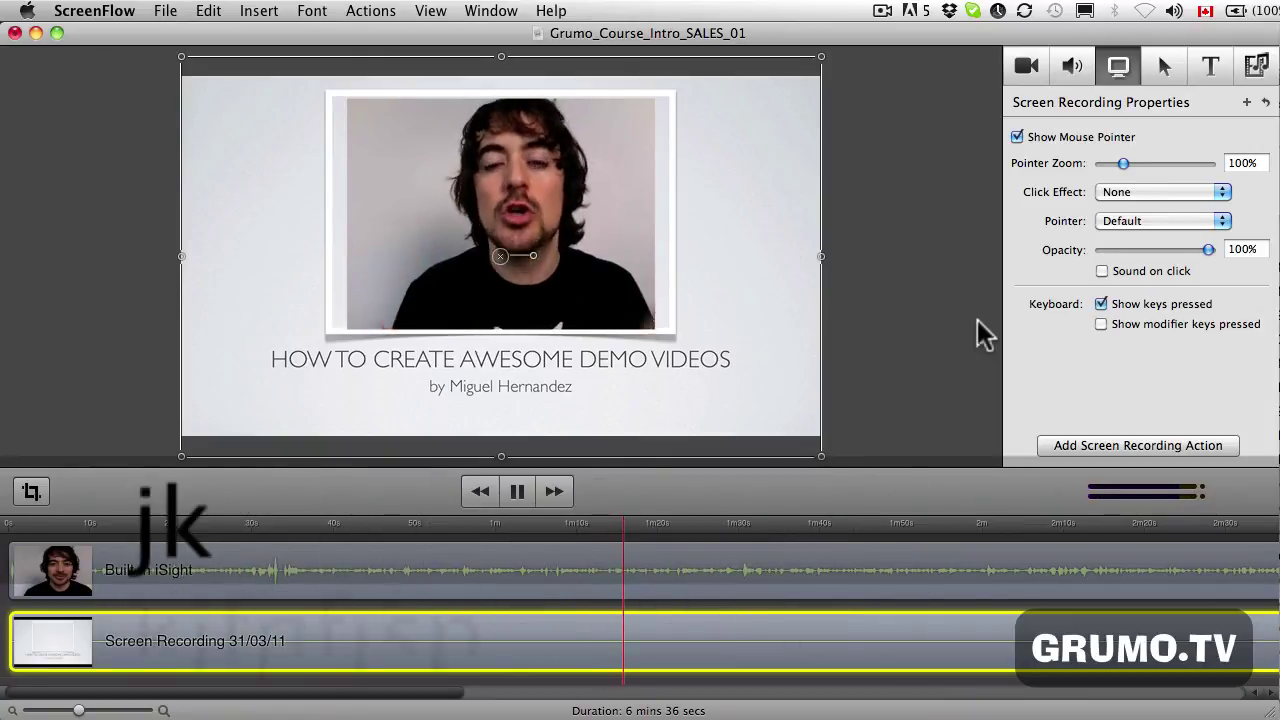
key(s)
key(p)
key(d)
key(o)
key(d)
key(o)
key(d)
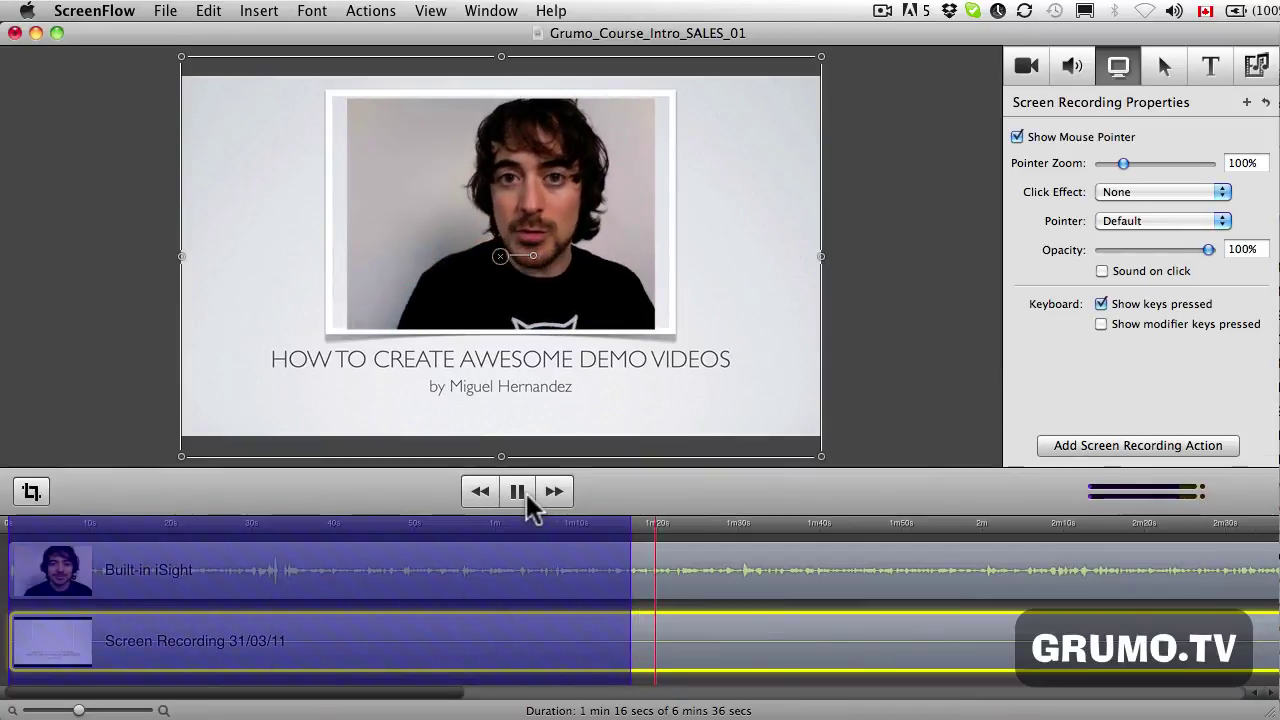
Pause the preview playback from the transport controls.
click(519, 491)
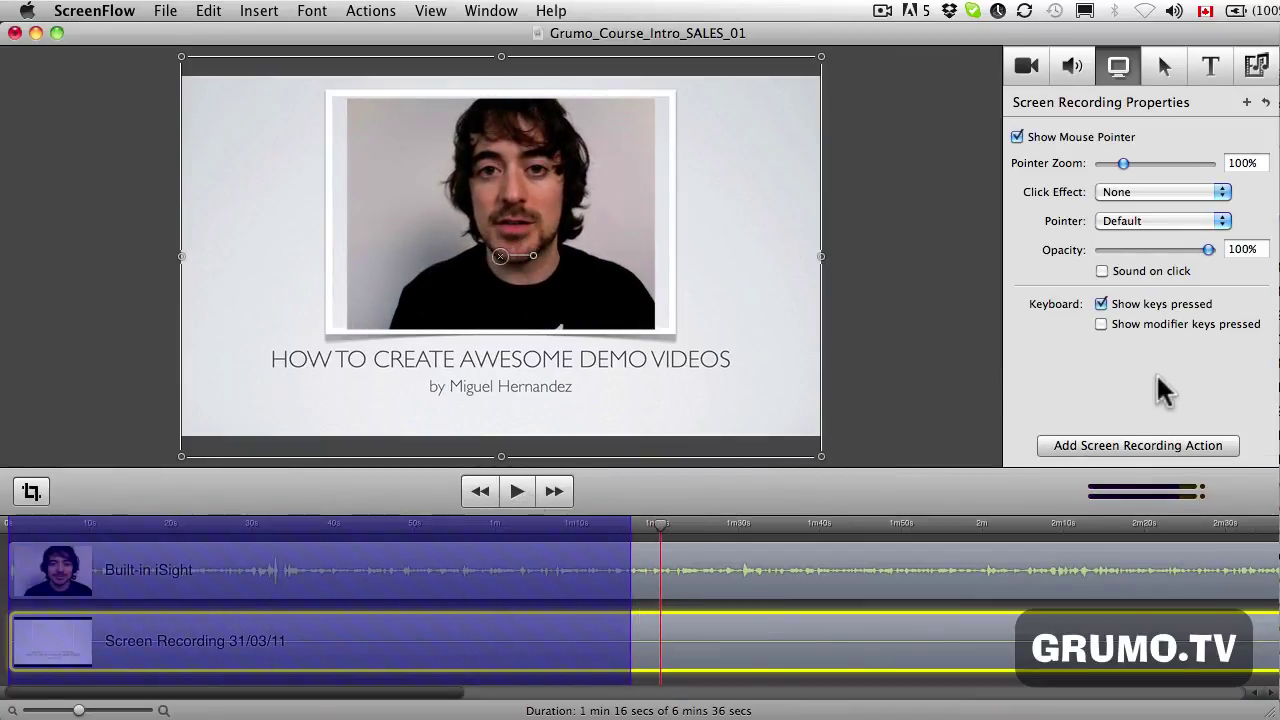